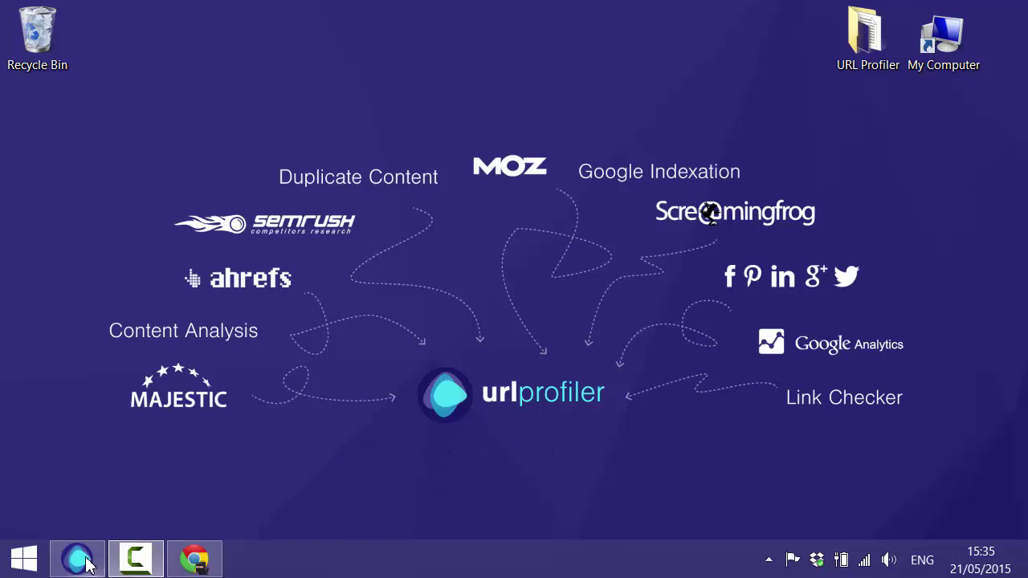
pyautogui.click(77, 560)
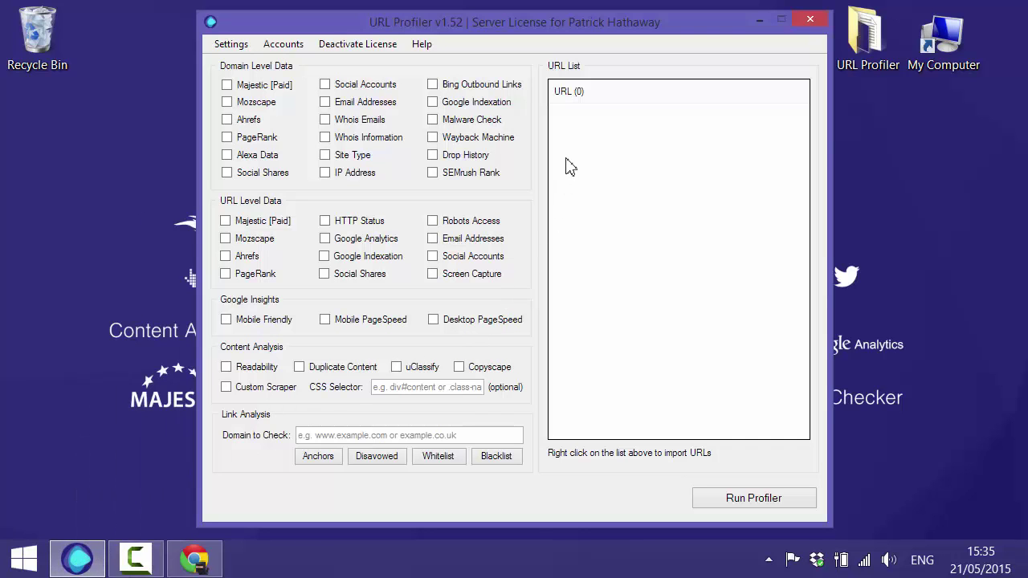
pyautogui.rightClick(566, 158)
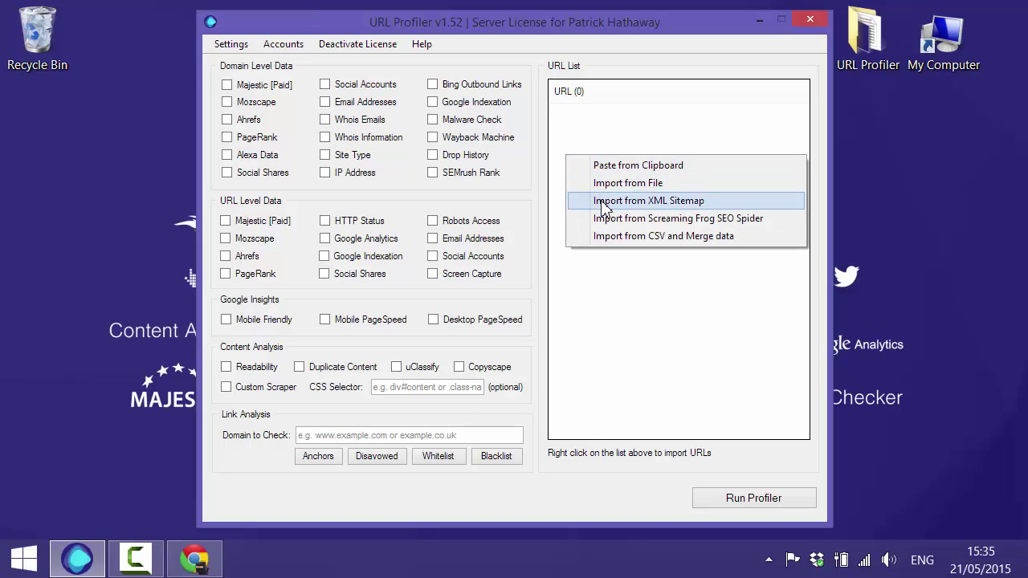
pyautogui.click(604, 201)
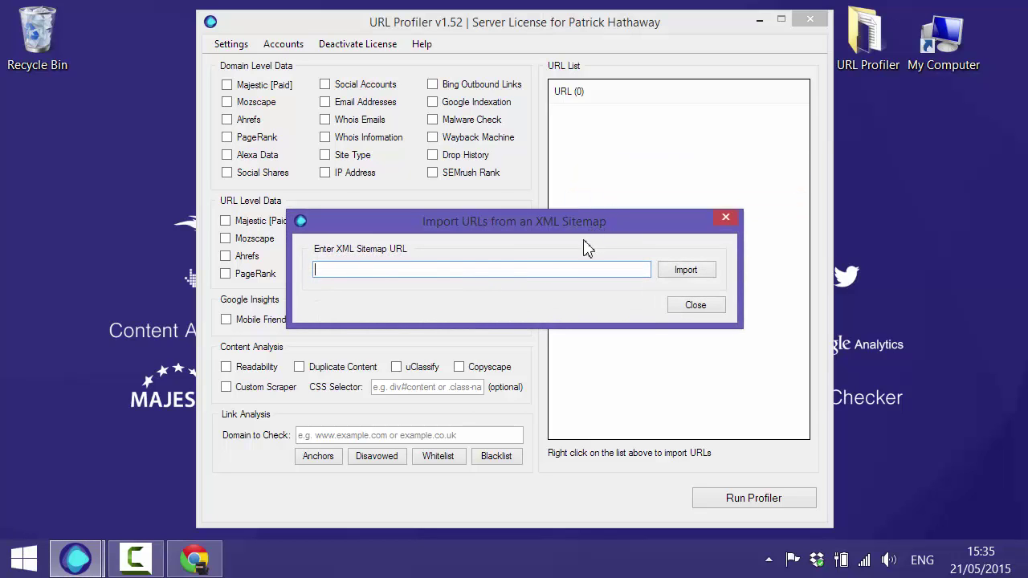
pyautogui.write('http://urlprofiler.com/sitemap_index.xml')
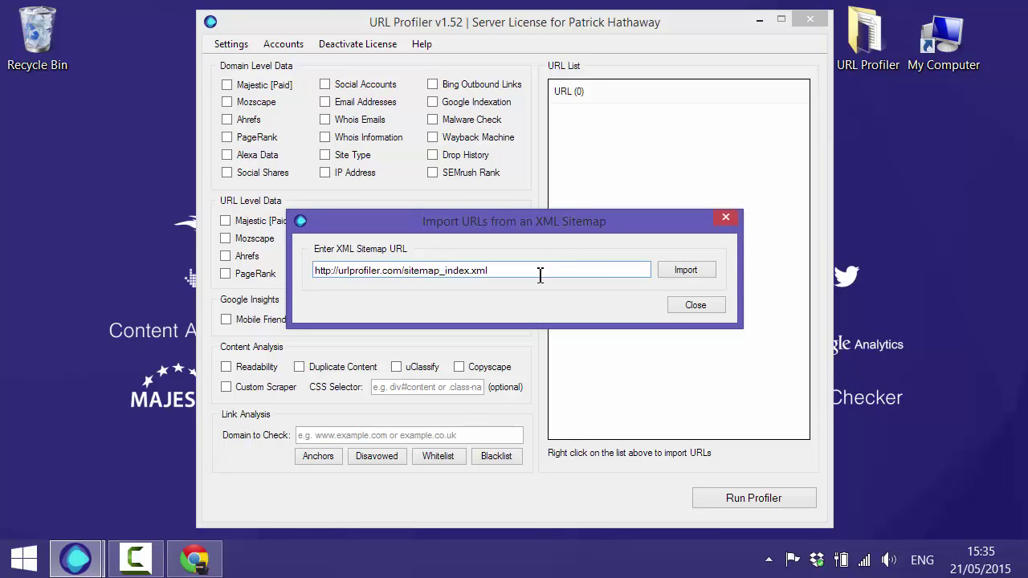
pyautogui.click(684, 271)
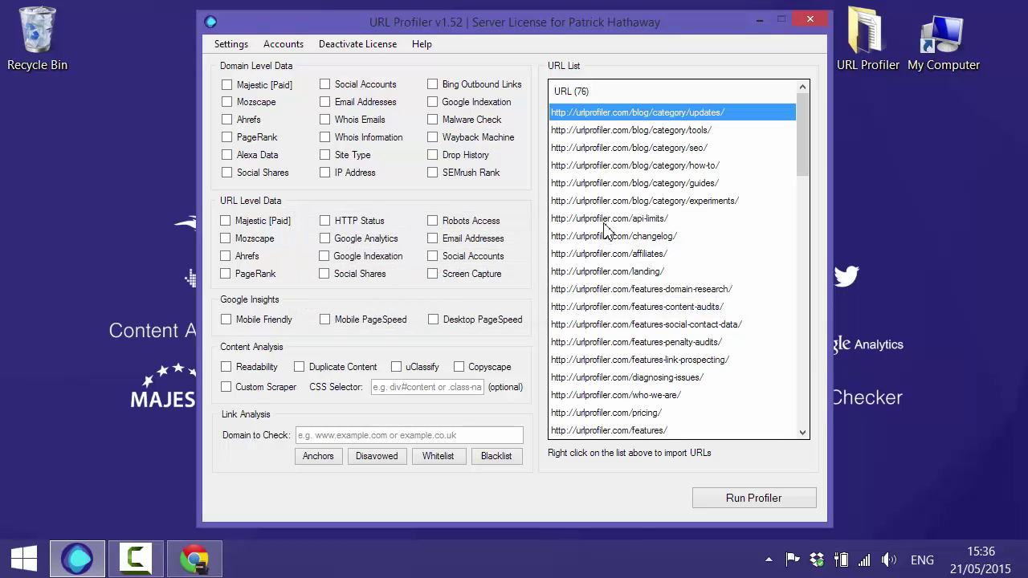
pyautogui.rightClick(607, 231)
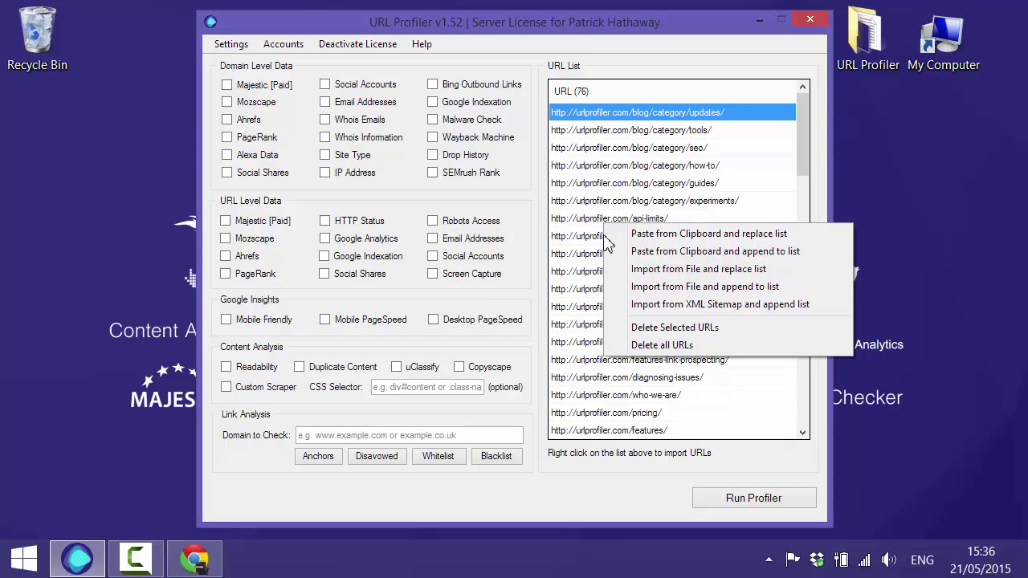
pyautogui.click(800, 149)
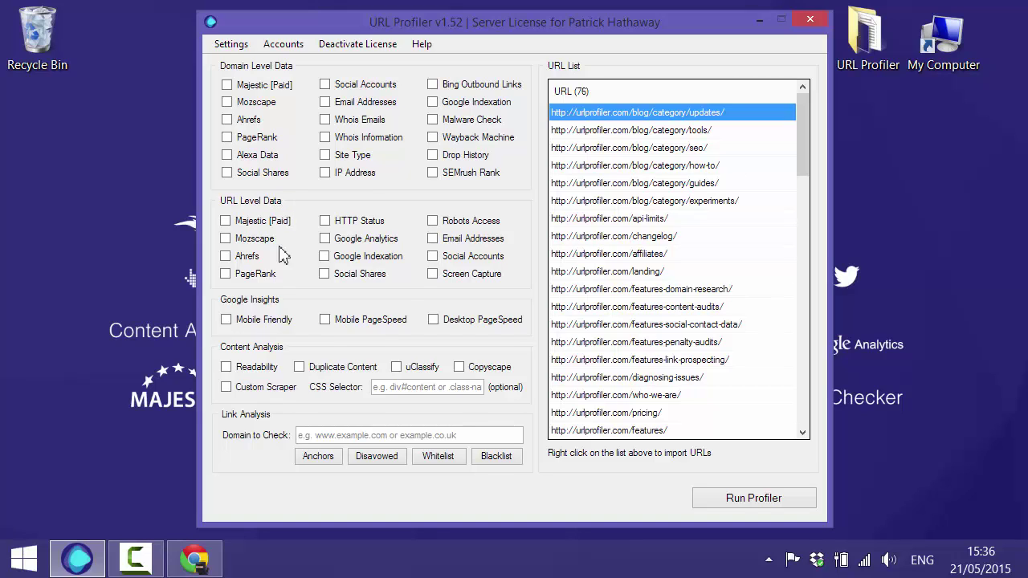
# - Enable Majestic and Google Analytics data, with the analytics segment limited to Search Traffic
pyautogui.click(227, 225)
pyautogui.click(324, 238)
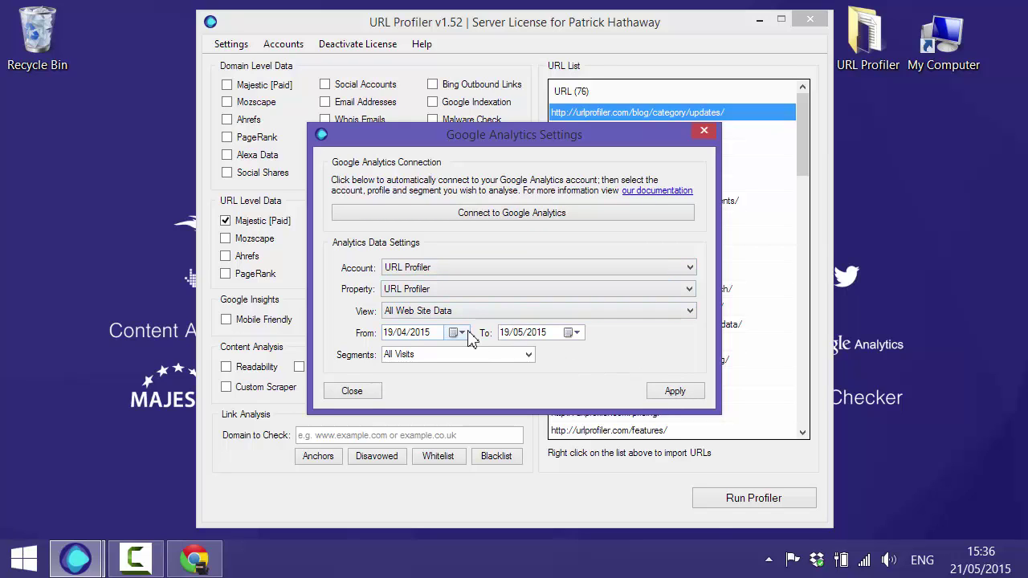
pyautogui.click(528, 358)
pyautogui.click(451, 422)
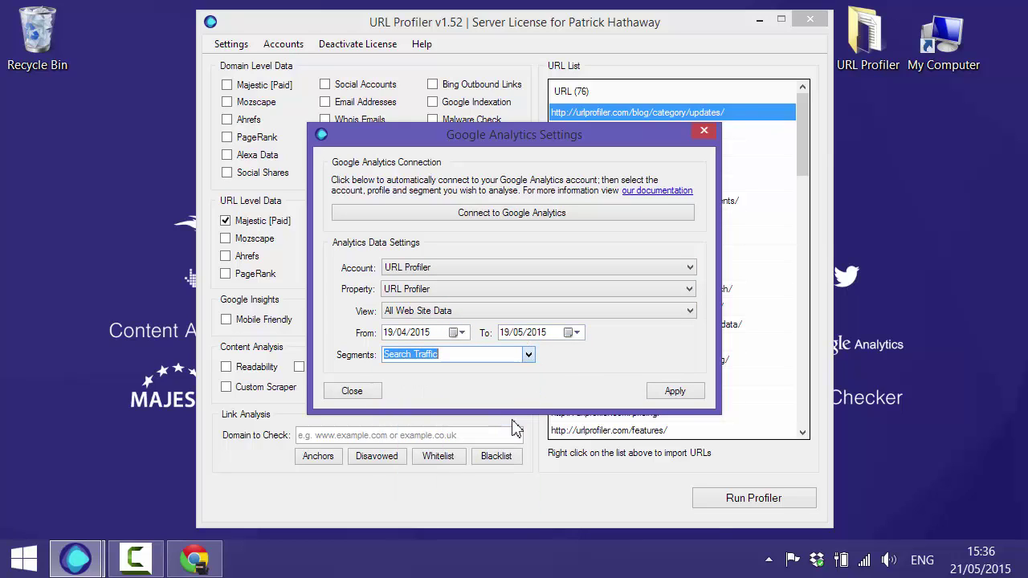
pyautogui.click(530, 356)
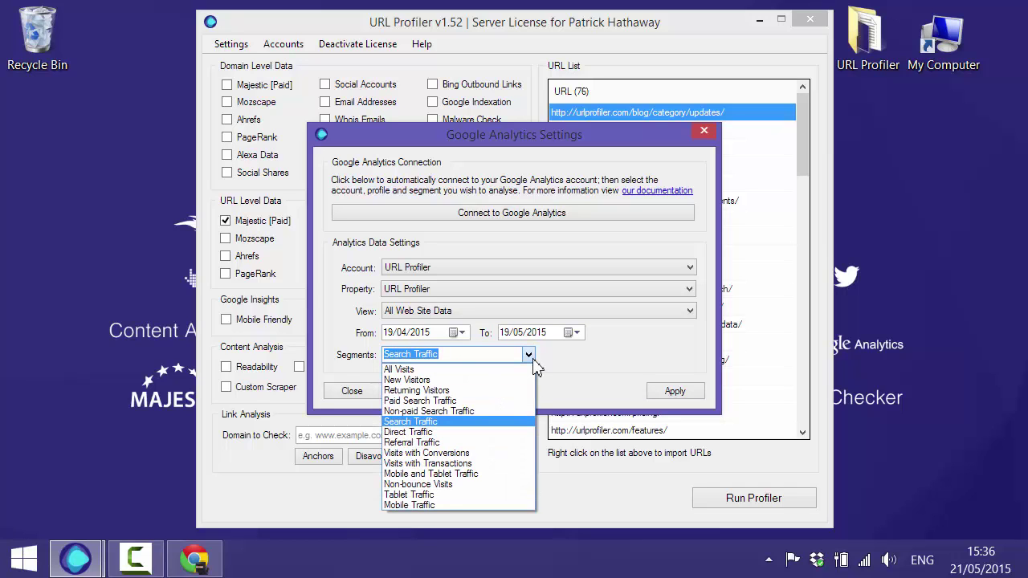
pyautogui.click(584, 363)
pyautogui.click(671, 393)
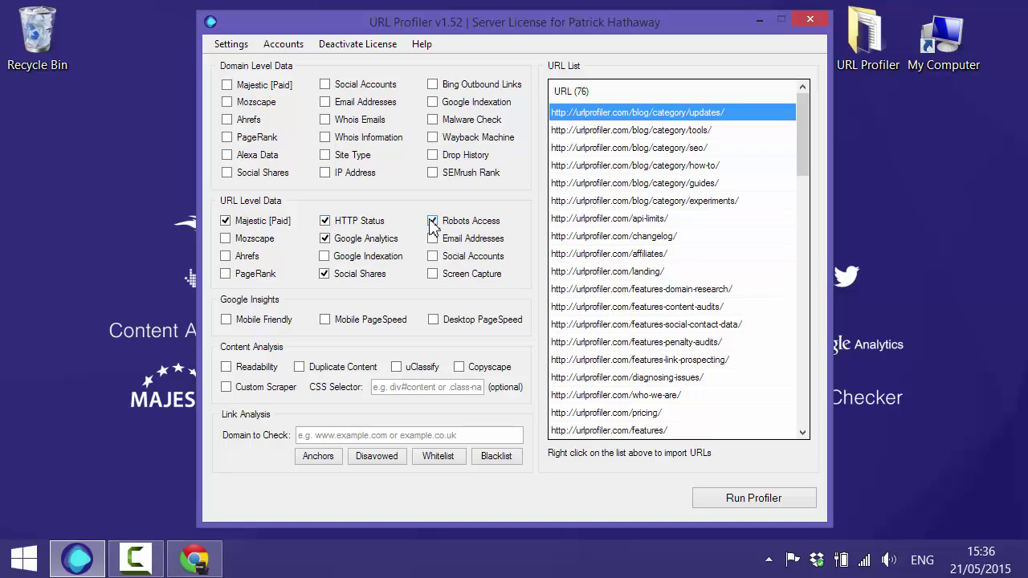
# - Enable screen captures with the 1024×768 tablet landscape size, plus Mobile PageSpeed and Readability
pyautogui.click(433, 275)
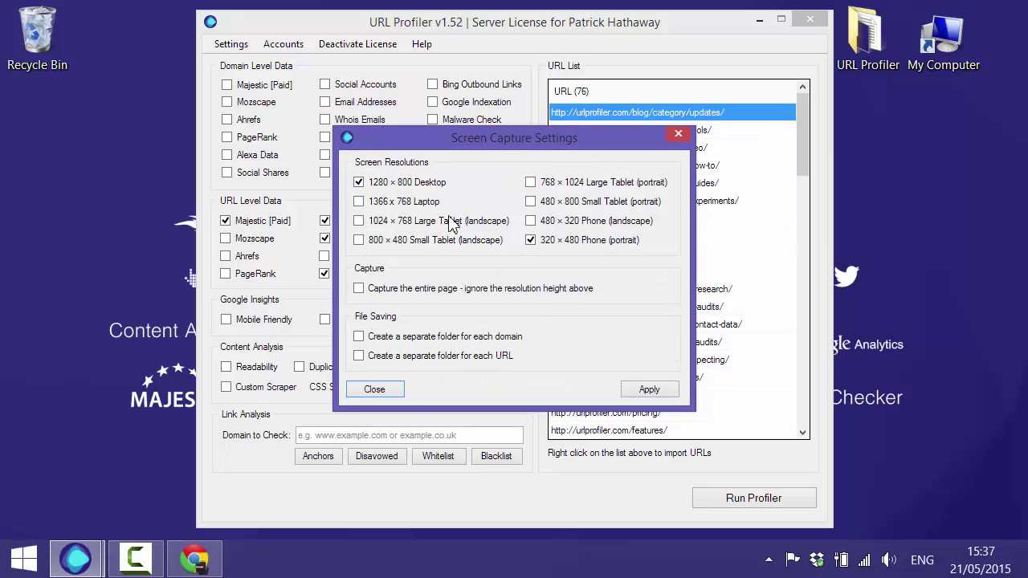
pyautogui.click(358, 222)
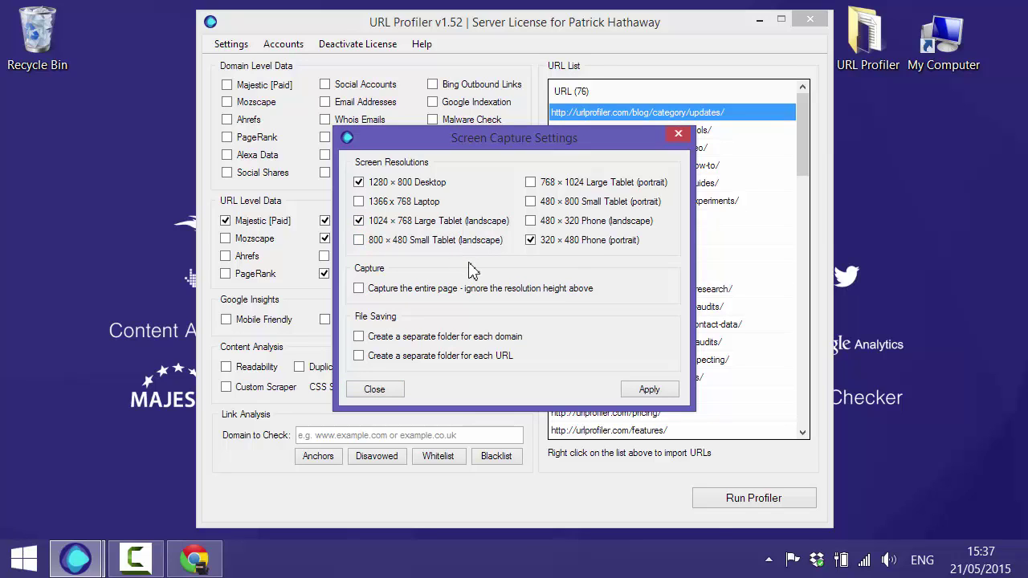
pyautogui.click(649, 391)
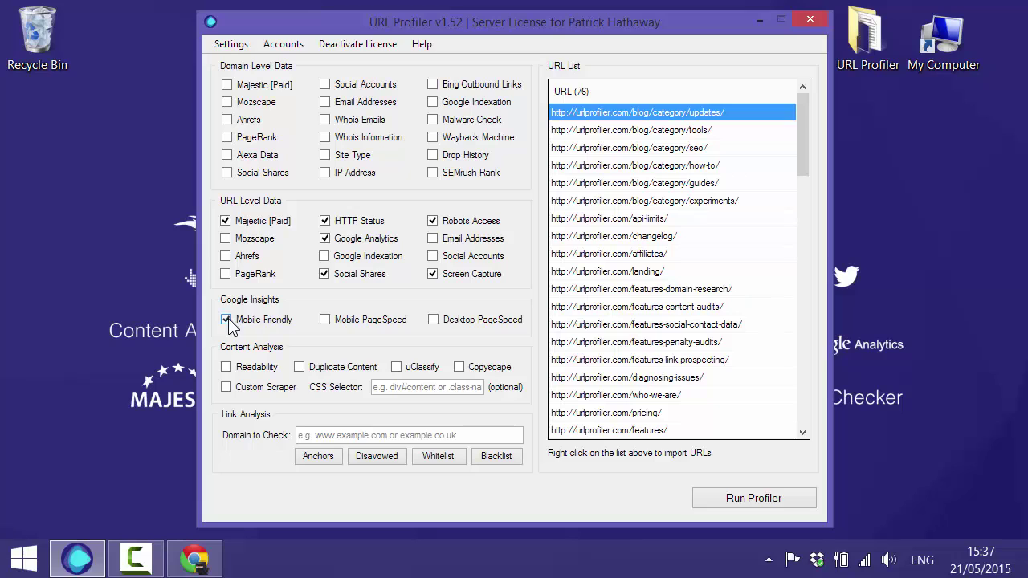
pyautogui.click(329, 322)
pyautogui.click(251, 369)
# - Start profiling and save the results file to the Desktop
pyautogui.click(739, 500)
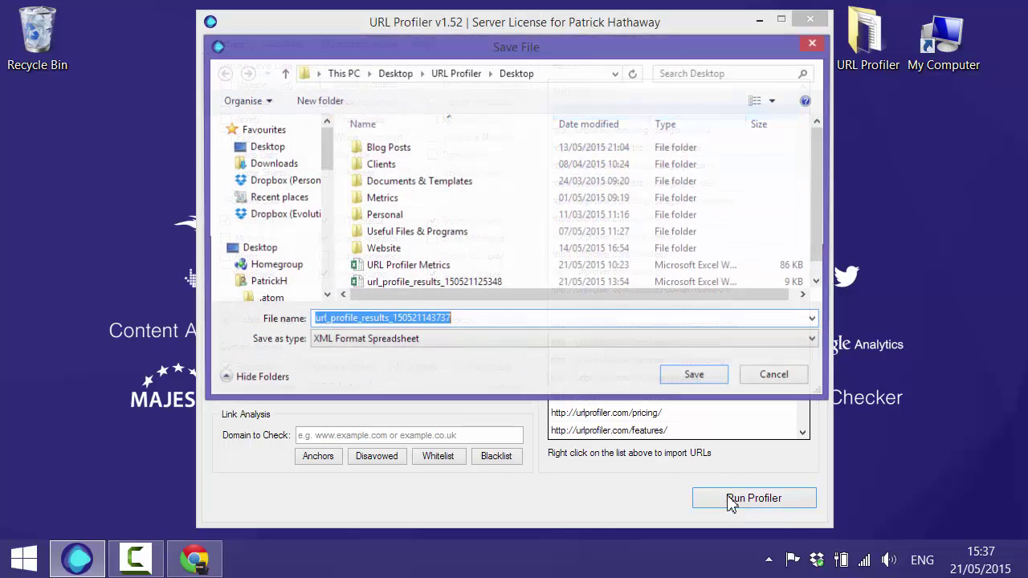
pyautogui.click(256, 248)
pyautogui.click(687, 378)
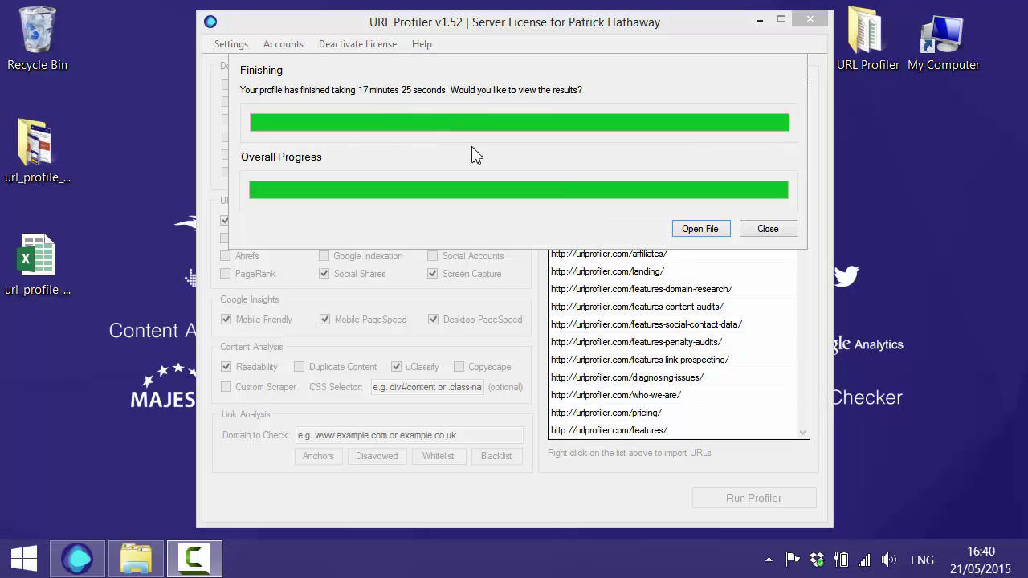
# - Open the finished results workbook and widen column B so full URLs show
pyautogui.click(696, 234)
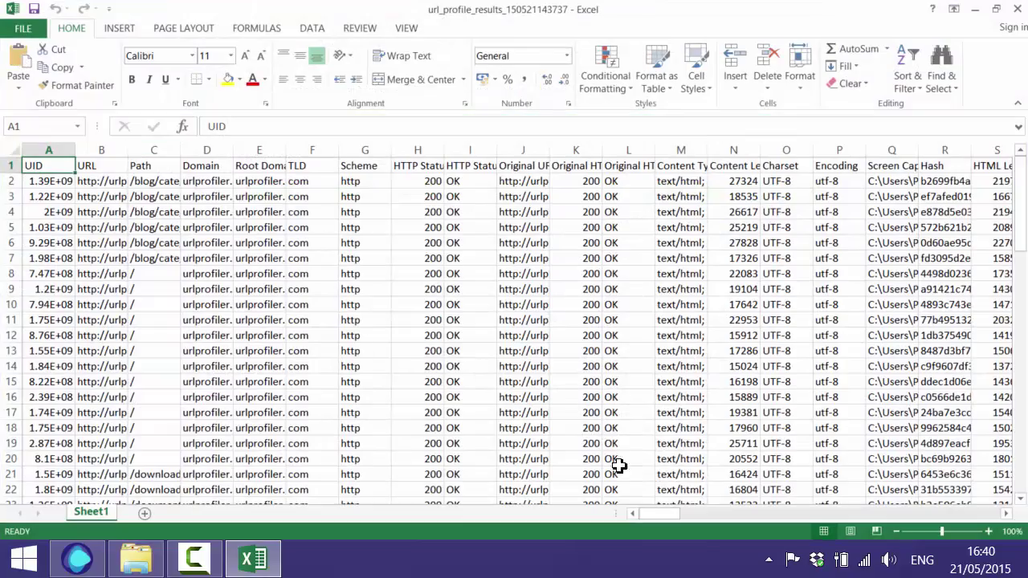
pyautogui.moveTo(657, 516)
pyautogui.mouseDown()
pyautogui.moveTo(932, 515)
pyautogui.moveTo(644, 507)
pyautogui.mouseUp()
pyautogui.moveTo(128, 152); pyautogui.dragTo(325, 154)
# - Freeze panes at C2 to lock row 1 and columns A–B
pyautogui.click(340, 184)
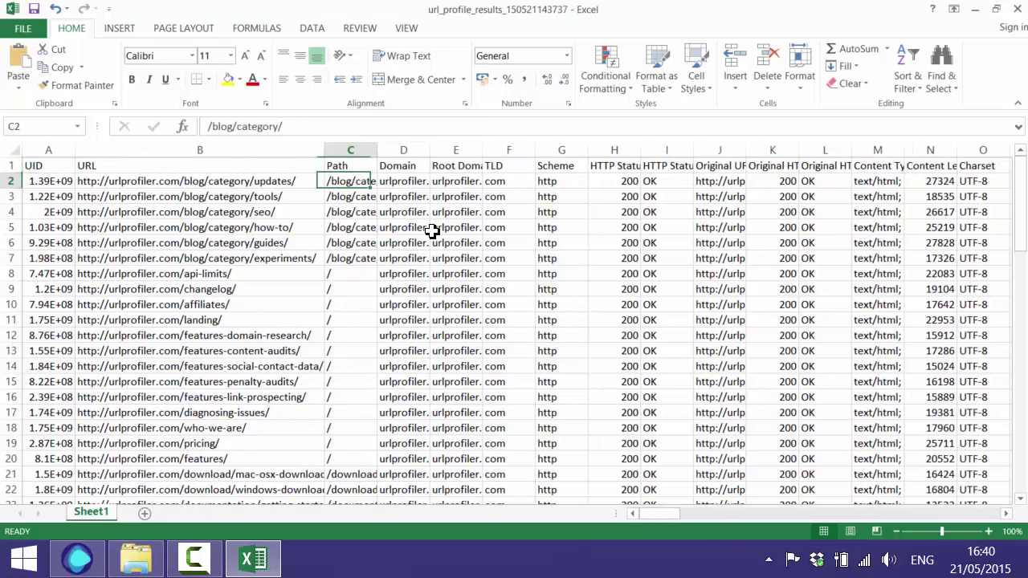
pyautogui.click(406, 31)
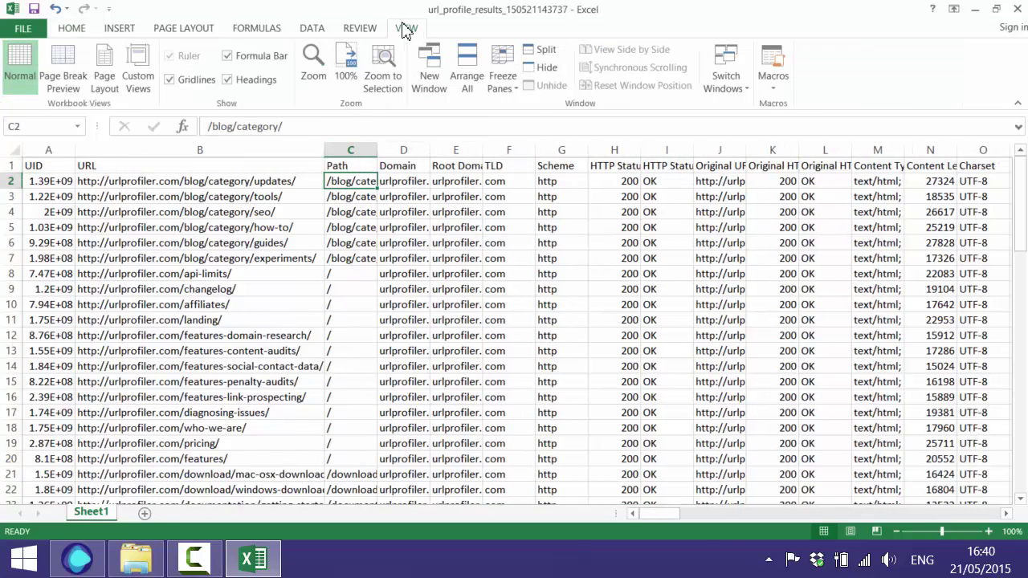
pyautogui.click(506, 81)
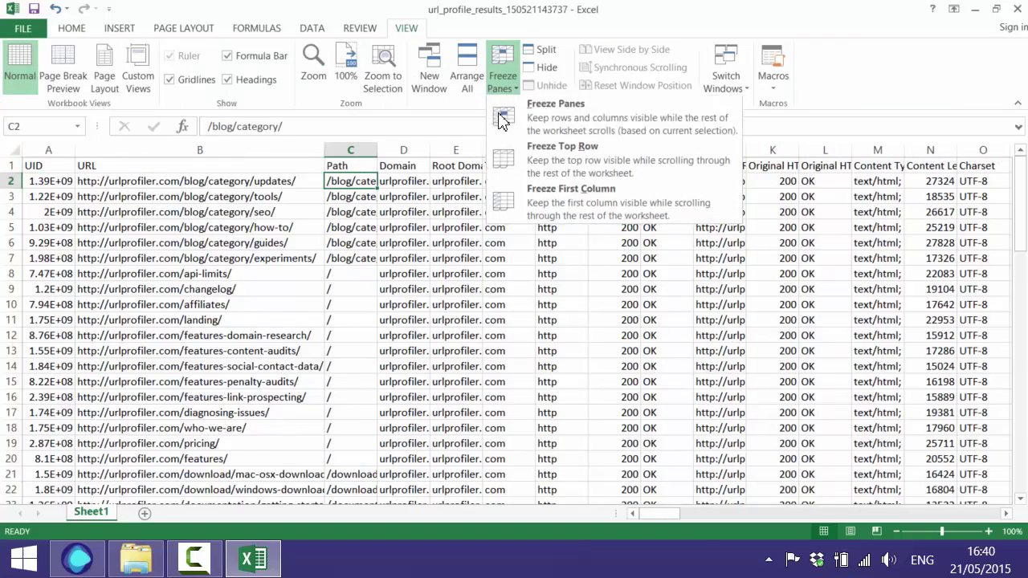
pyautogui.click(562, 128)
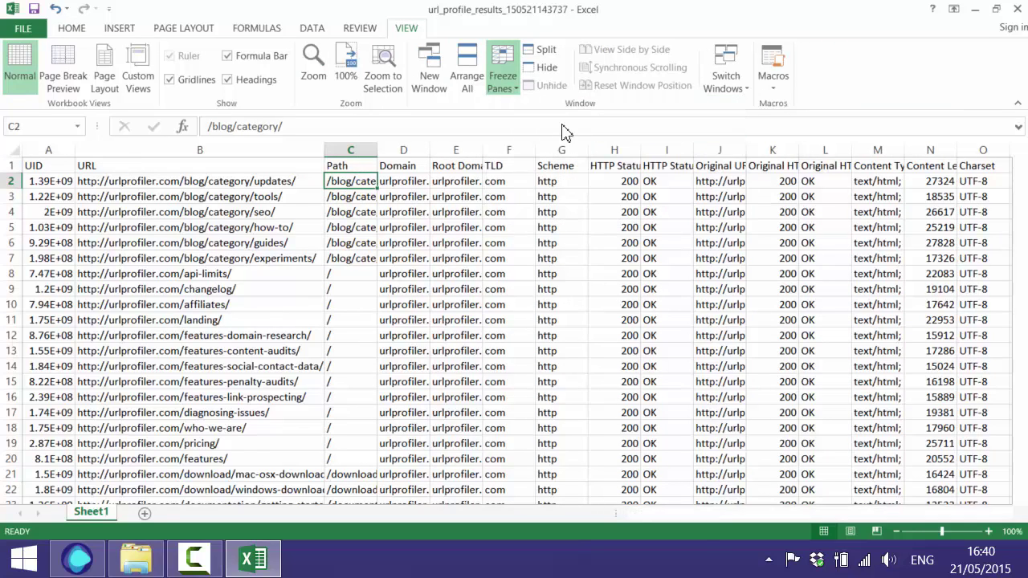
# - Review the header row and the Domain and Root Domain values in row 2
pyautogui.click(14, 165)
pyautogui.click(408, 254)
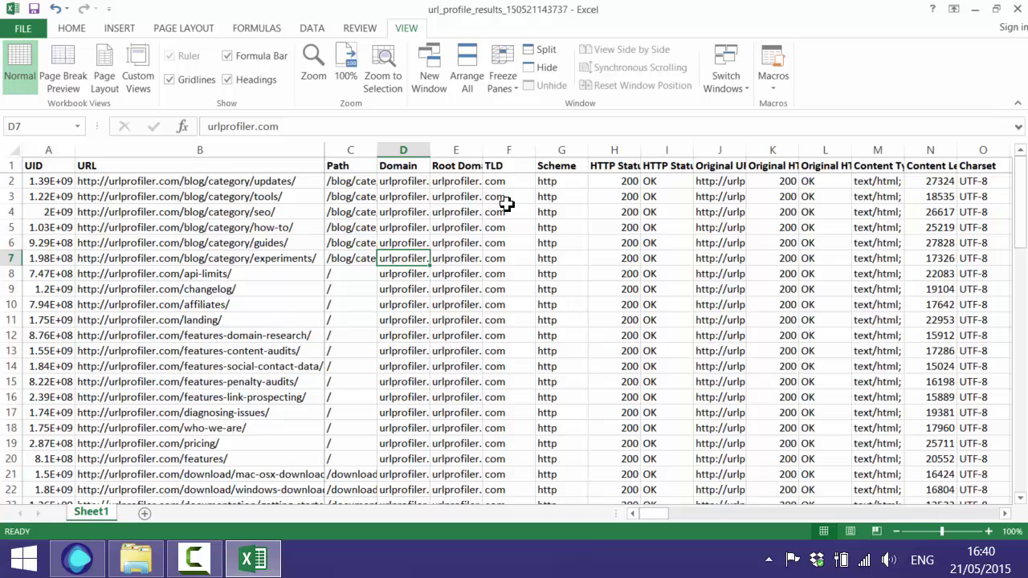
pyautogui.click(406, 181)
pyautogui.click(470, 185)
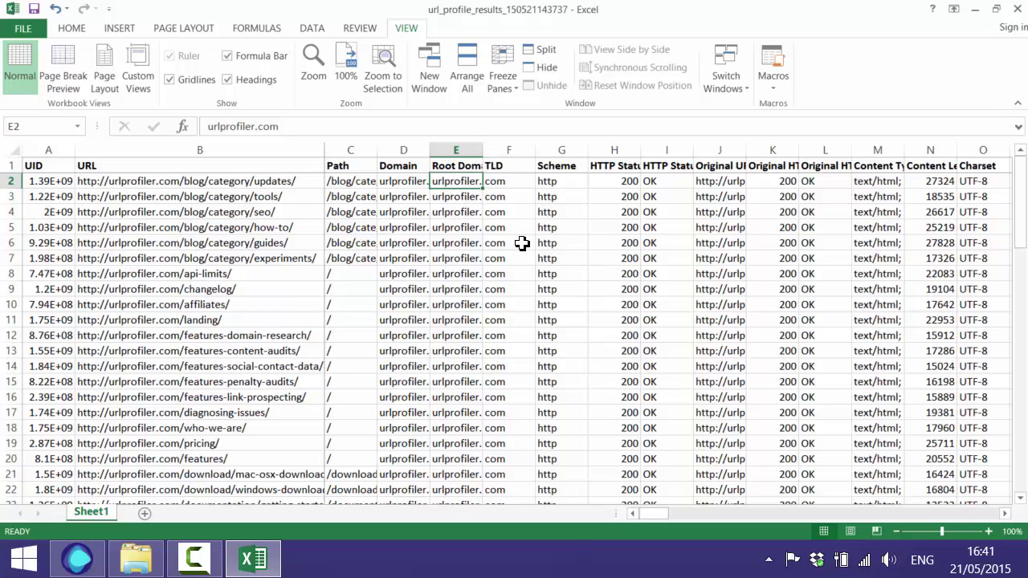
# - Scroll right and AutoFit the HTTP status columns H through L
pyautogui.click(1005, 514)
pyautogui.click(1004, 514)
pyautogui.click(1004, 514)
pyautogui.click(1004, 514)
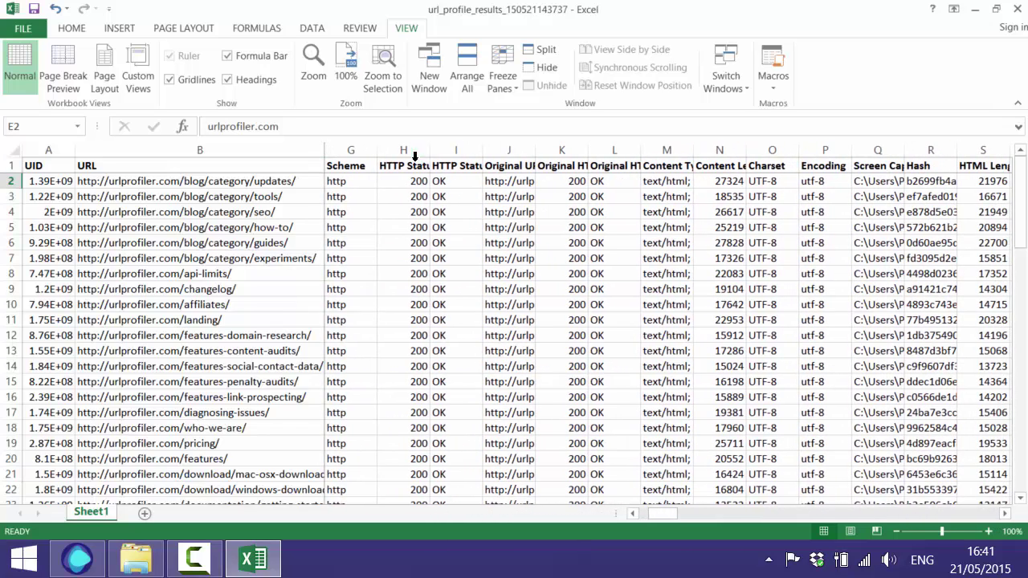
pyautogui.moveTo(404, 155); pyautogui.dragTo(615, 156)
pyautogui.doubleClick(537, 149)
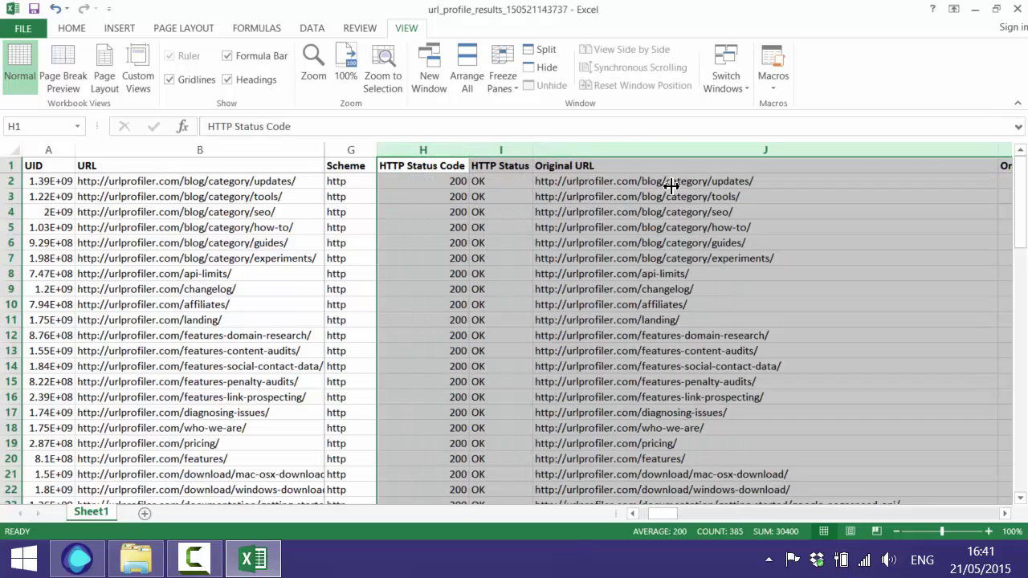
pyautogui.click(604, 211)
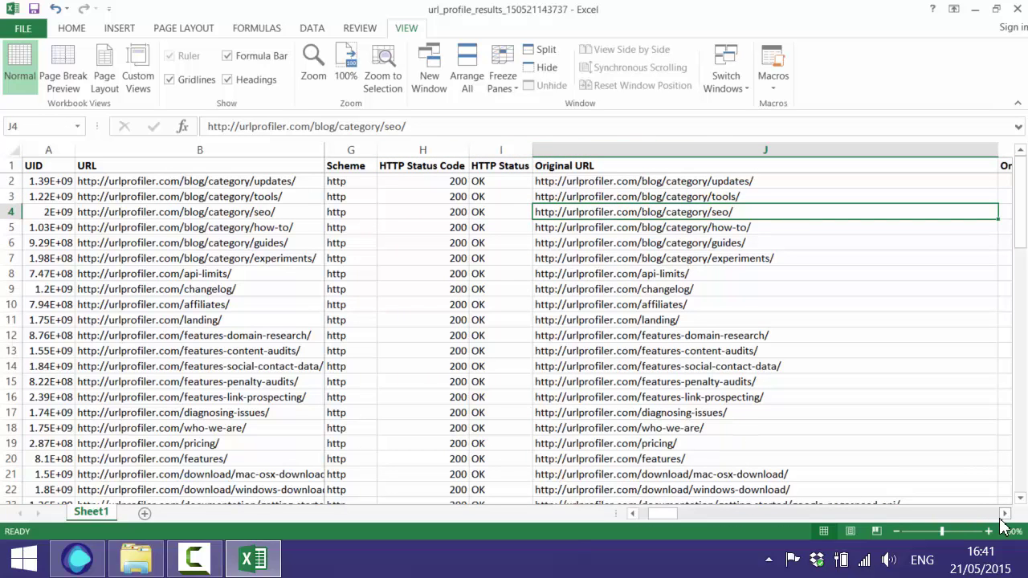
# - Widen column Q, Screen Capture Path, so the full capture path in Q2 shows
pyautogui.hscroll(2, 1004, 519)
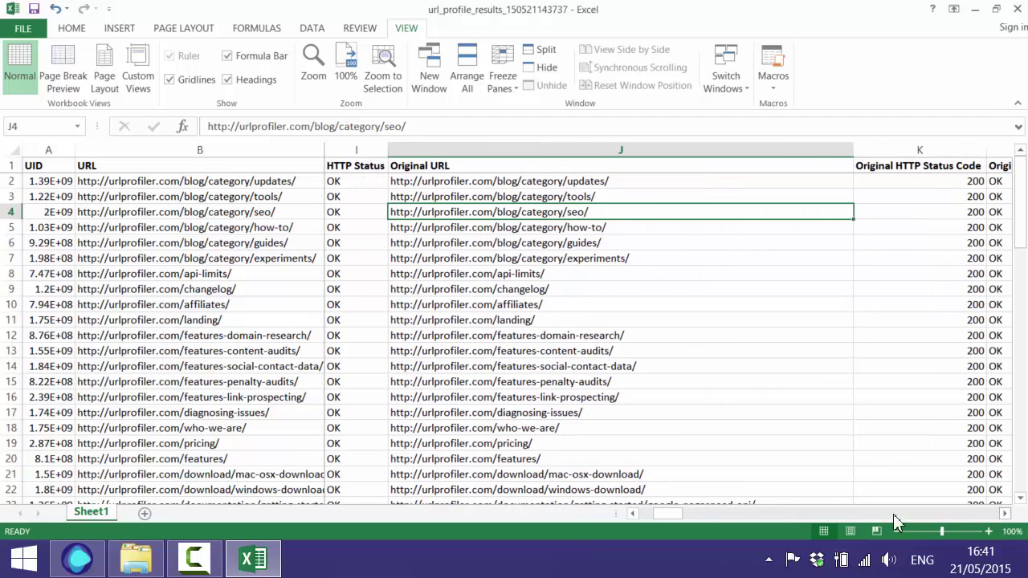
pyautogui.click(1005, 513)
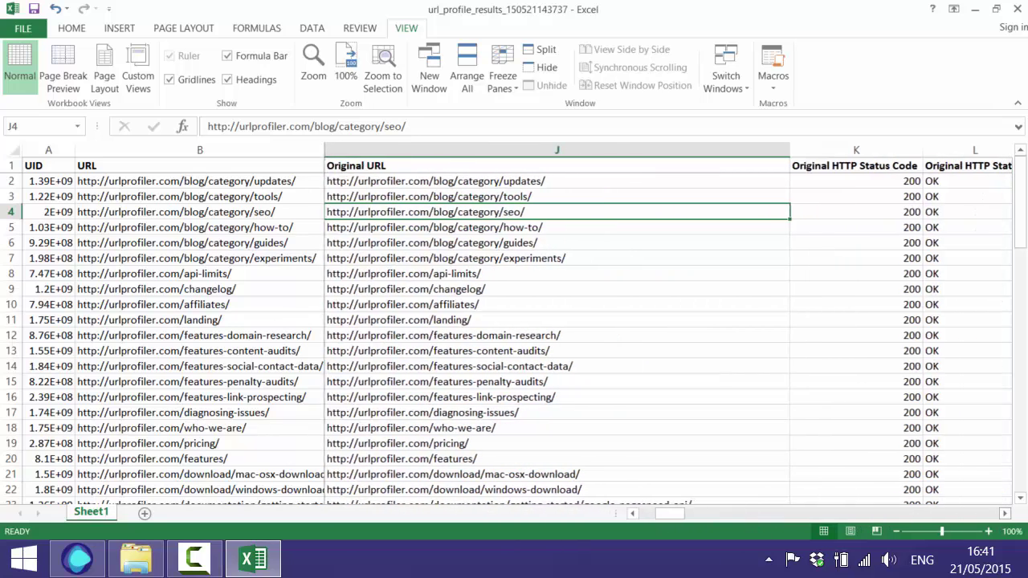
pyautogui.click(1005, 513)
pyautogui.moveTo(1020, 196); pyautogui.dragTo(1002, 157)
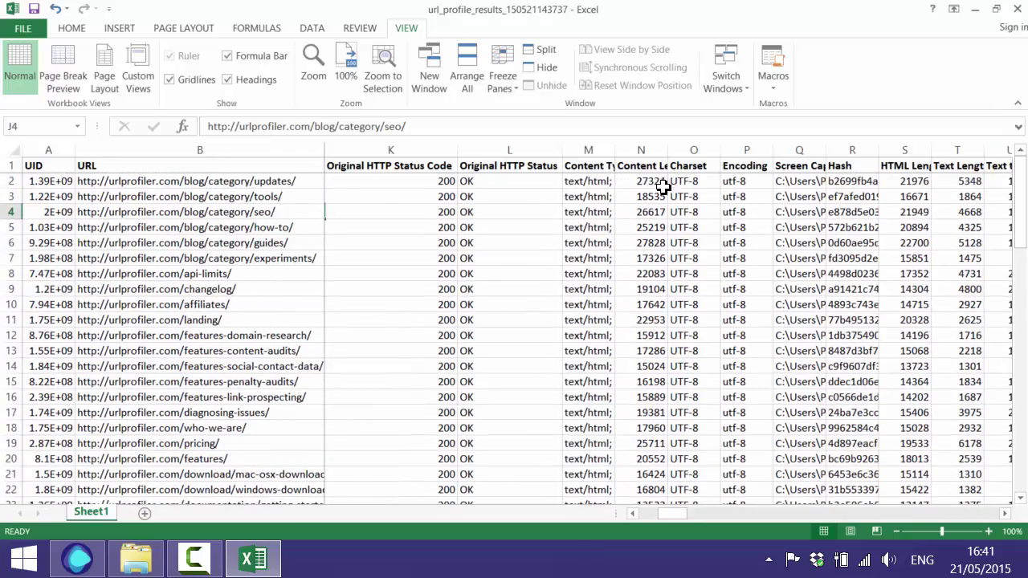
pyautogui.hscroll(2, 434, 177)
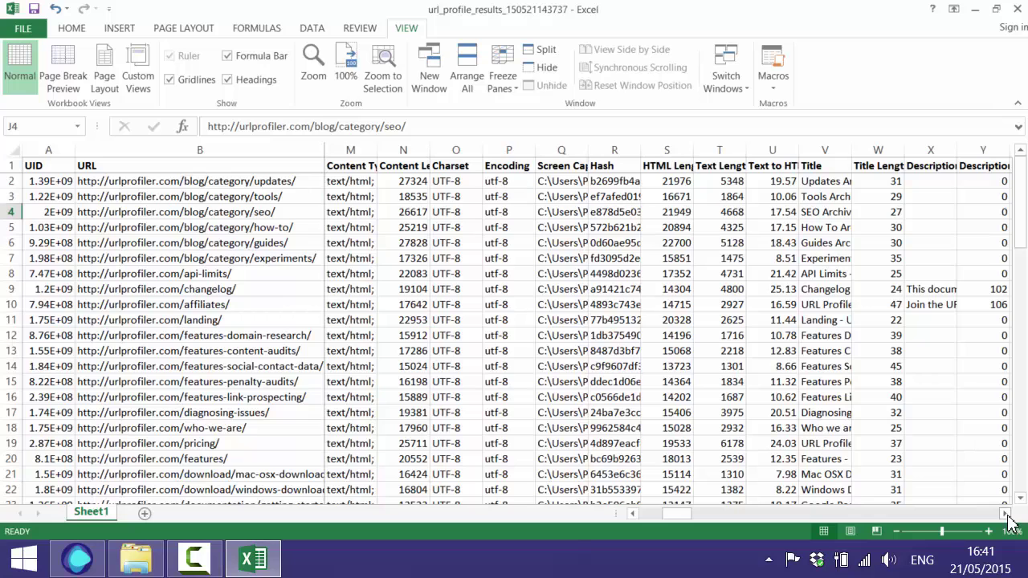
pyautogui.moveTo(589, 151); pyautogui.dragTo(734, 157)
pyautogui.click(708, 187)
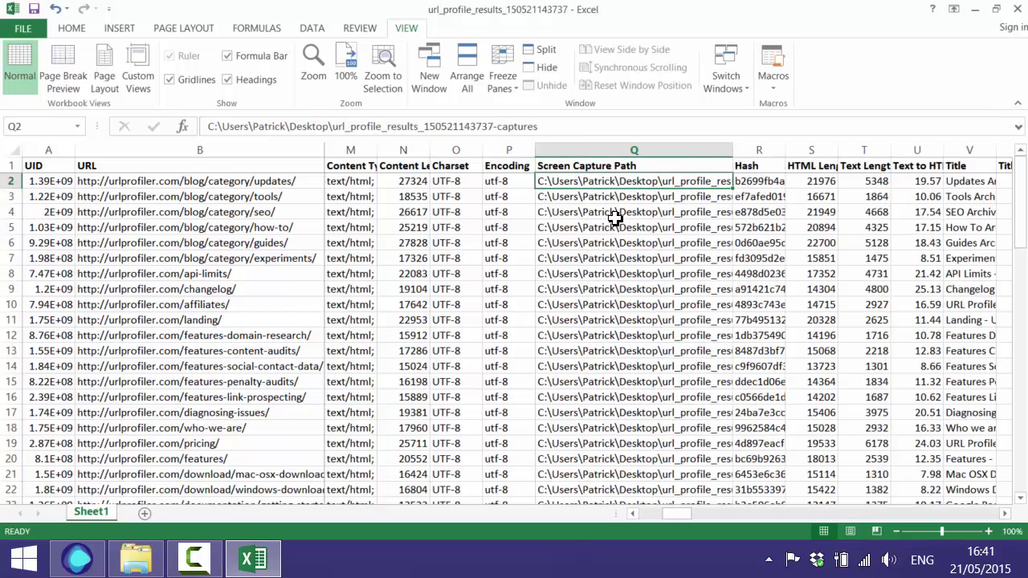
pyautogui.click(975, 8)
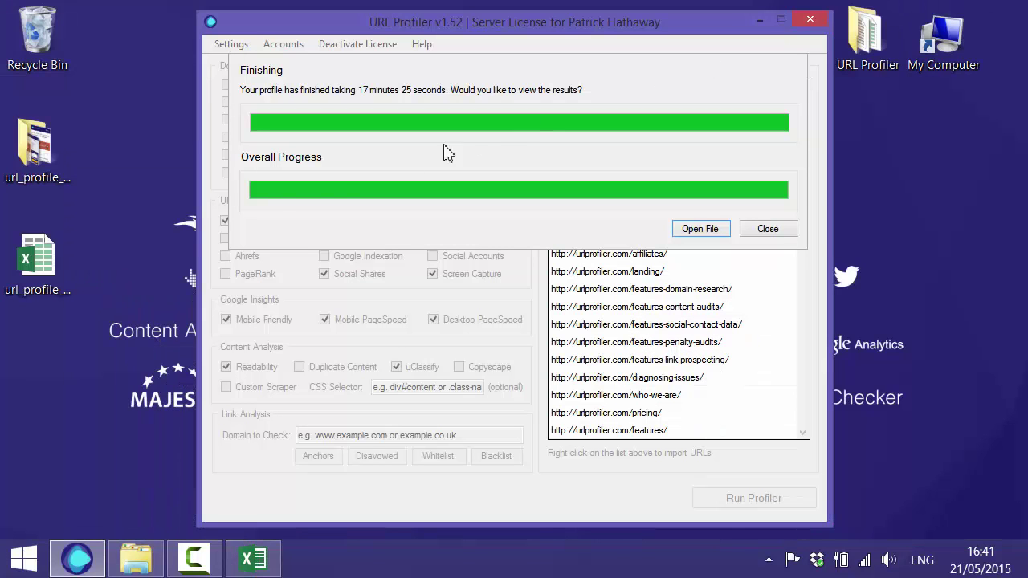
pyautogui.click(48, 275)
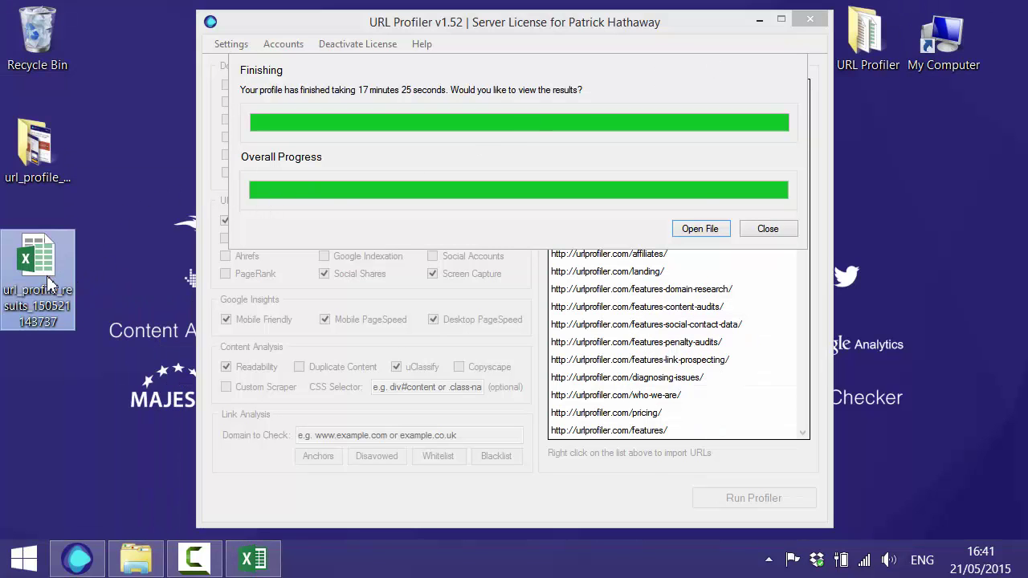
pyautogui.click(41, 156)
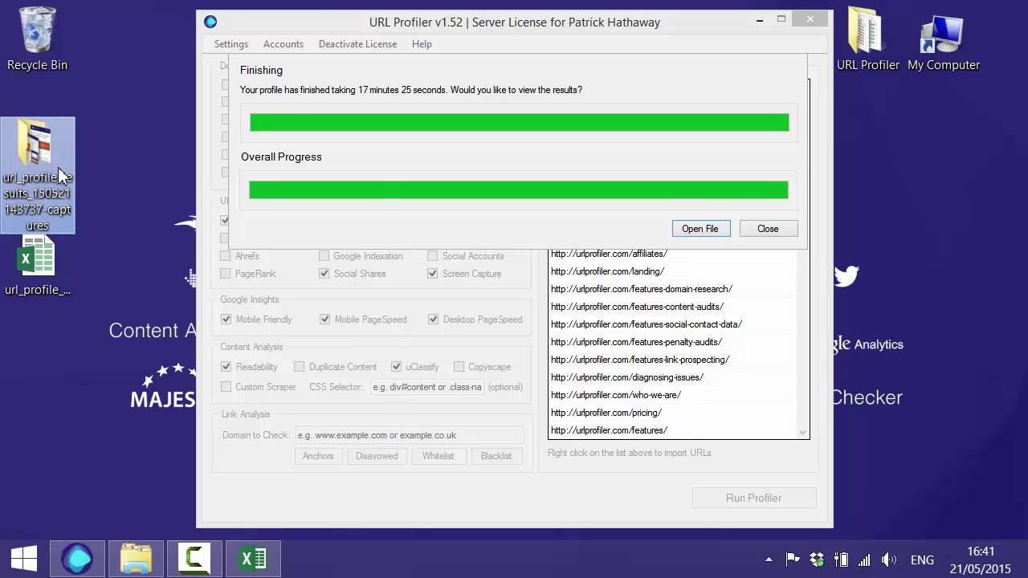
pyautogui.doubleClick(41, 159)
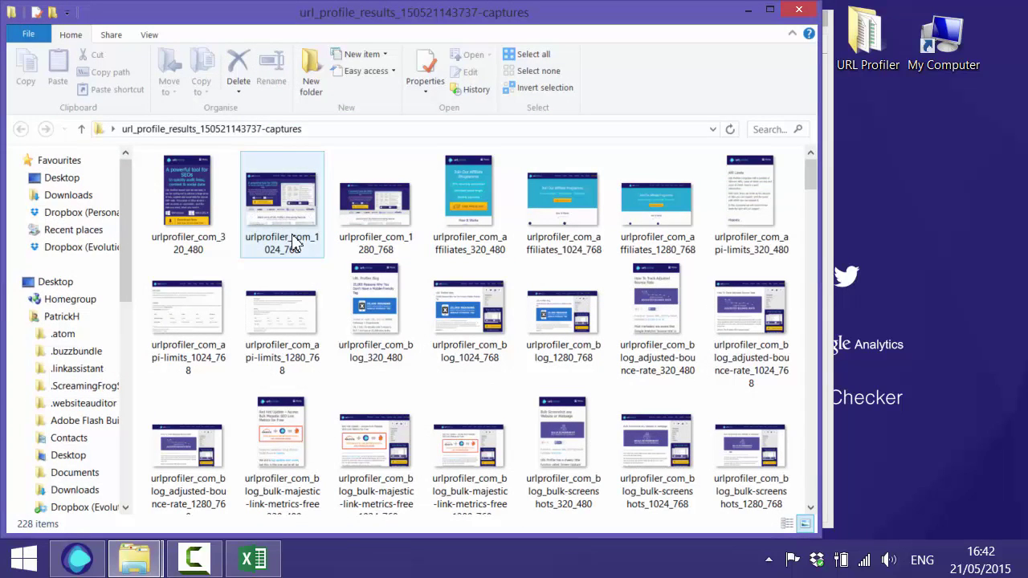
# - Preview the bulk-majestic 320_480 and 1024_768 and example-uses 320_480 screenshots full size
pyautogui.moveTo(811, 184)
pyautogui.mouseDown()
pyautogui.moveTo(817, 204)
pyautogui.moveTo(816, 196)
pyautogui.mouseUp()
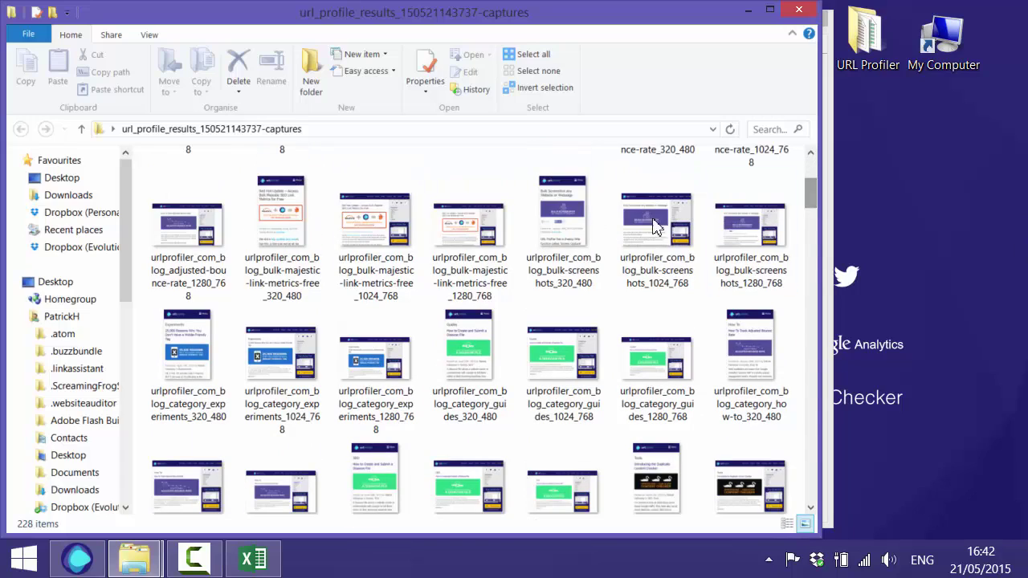
pyautogui.doubleClick(322, 233)
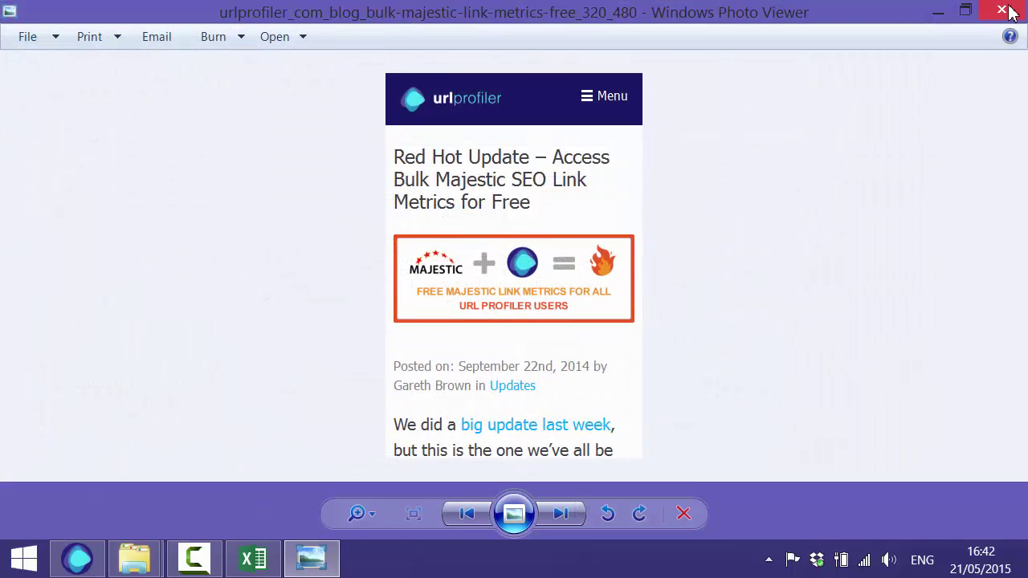
pyautogui.click(1010, 14)
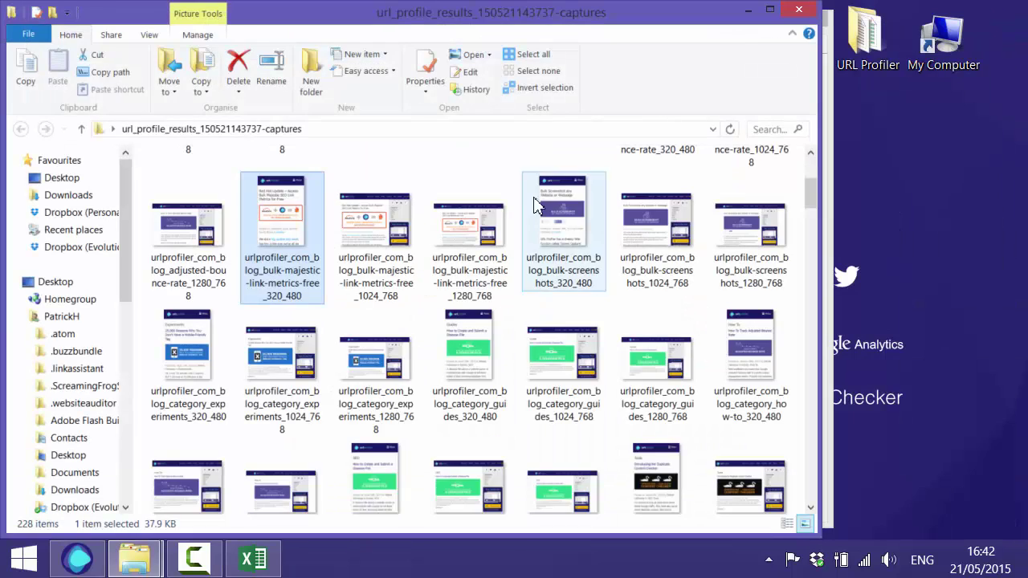
pyautogui.doubleClick(383, 234)
pyautogui.click(1022, 14)
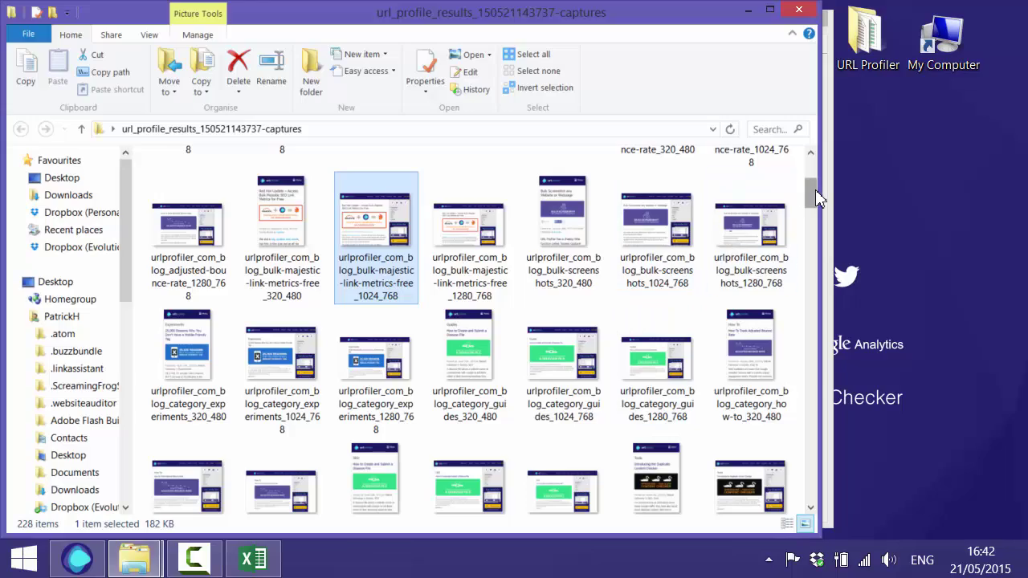
pyautogui.moveTo(816, 192); pyautogui.dragTo(842, 358)
pyautogui.doubleClick(666, 396)
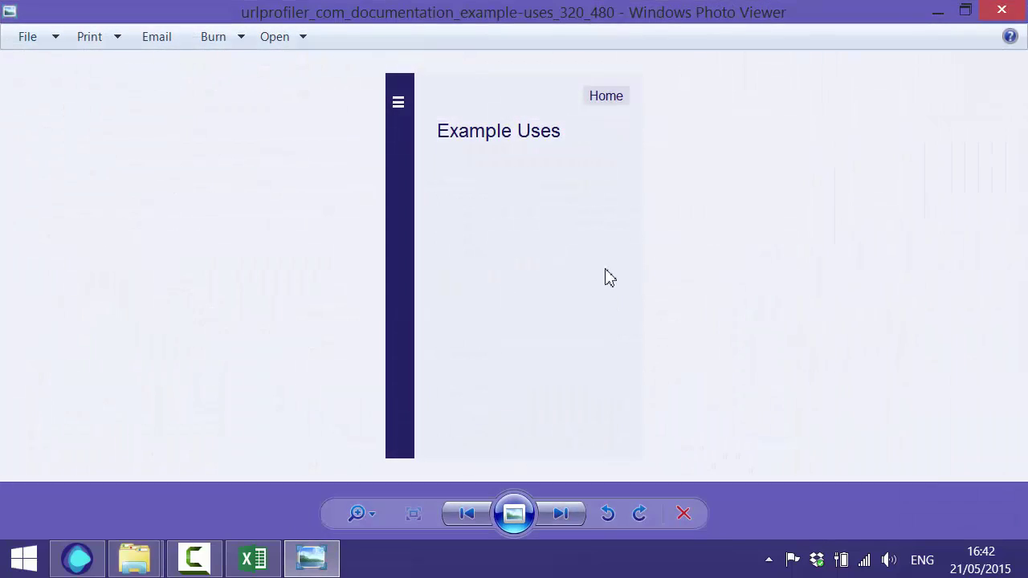
pyautogui.click(1004, 13)
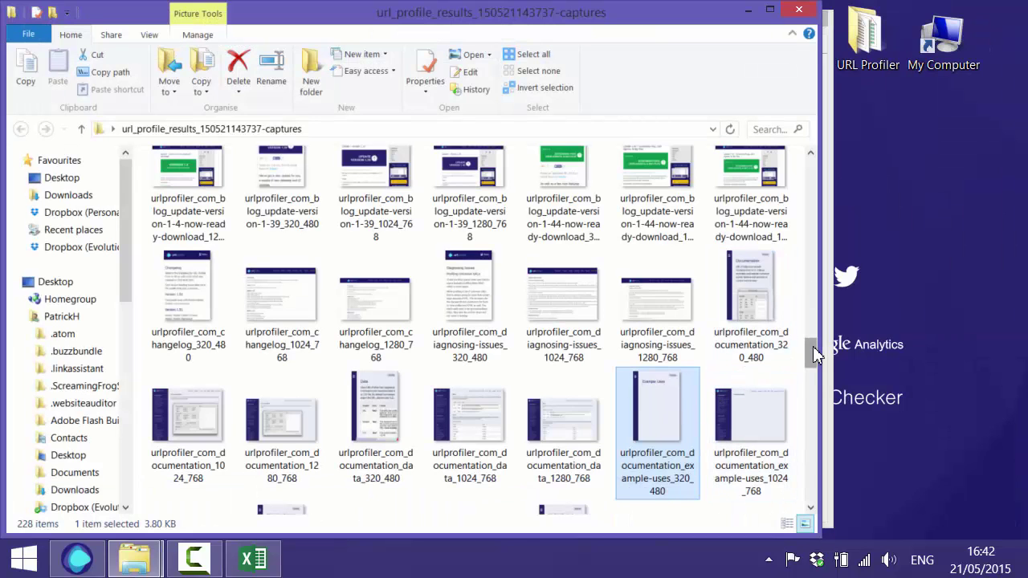
# - Scroll through the remaining thumbnails, then close the captures folder
pyautogui.moveTo(816, 356); pyautogui.dragTo(827, 376)
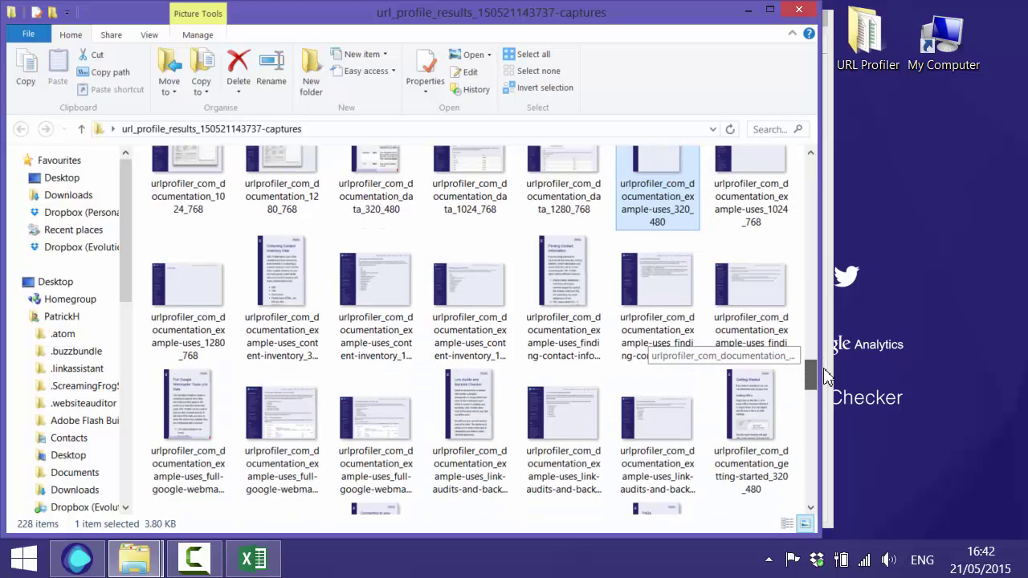
pyautogui.scroll(1, 827, 376)
pyautogui.scroll(-5, 826, 374)
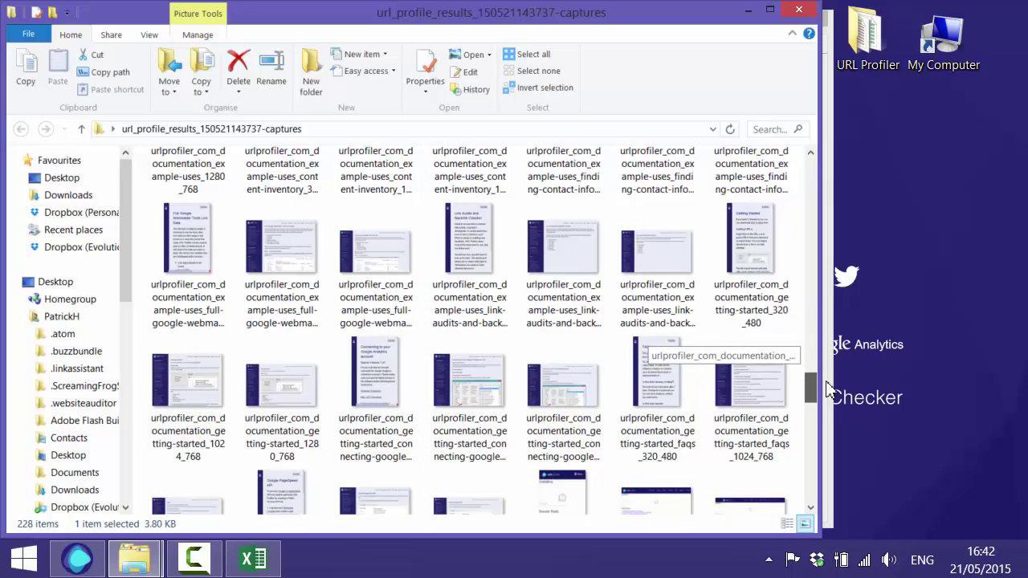
pyautogui.scroll(-1, 826, 392)
pyautogui.scroll(-7, 824, 386)
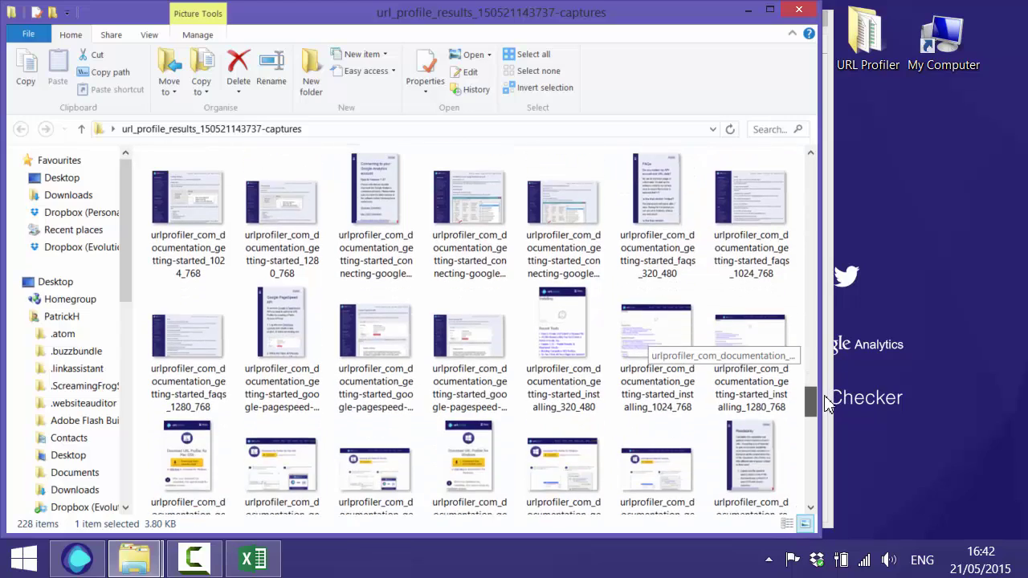
pyautogui.scroll(-3, 827, 422)
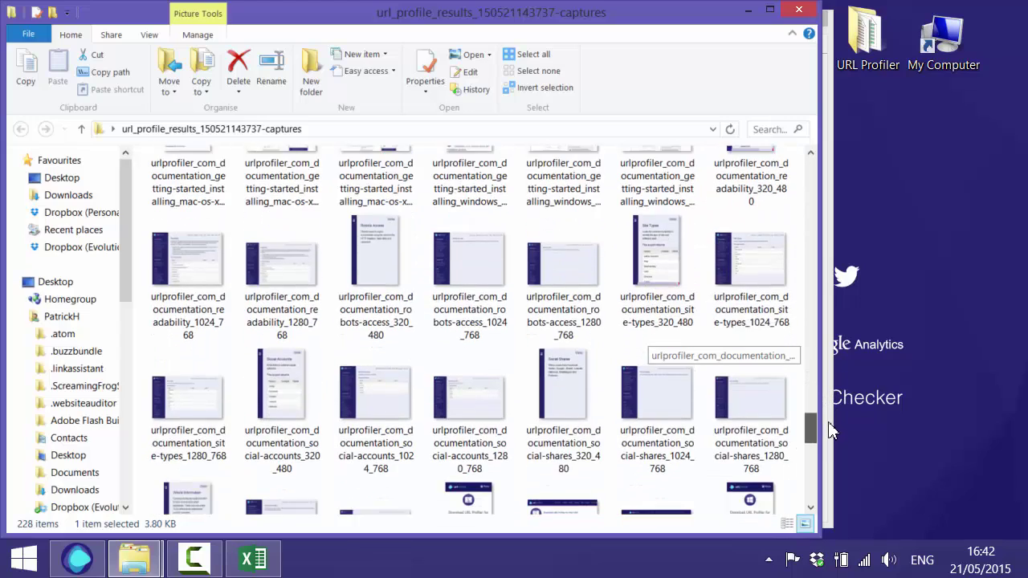
pyautogui.moveTo(829, 426); pyautogui.dragTo(836, 478)
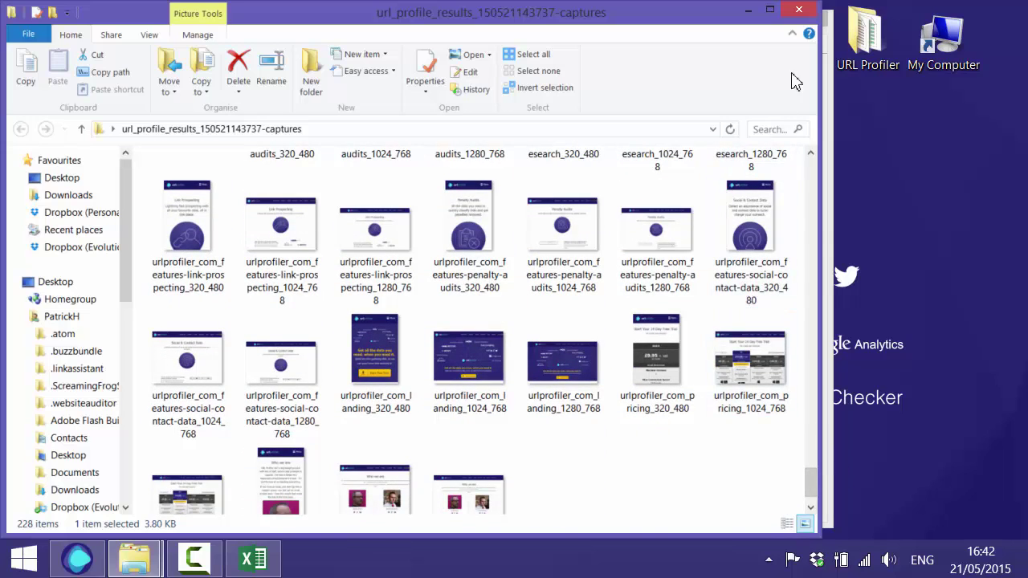
pyautogui.click(799, 10)
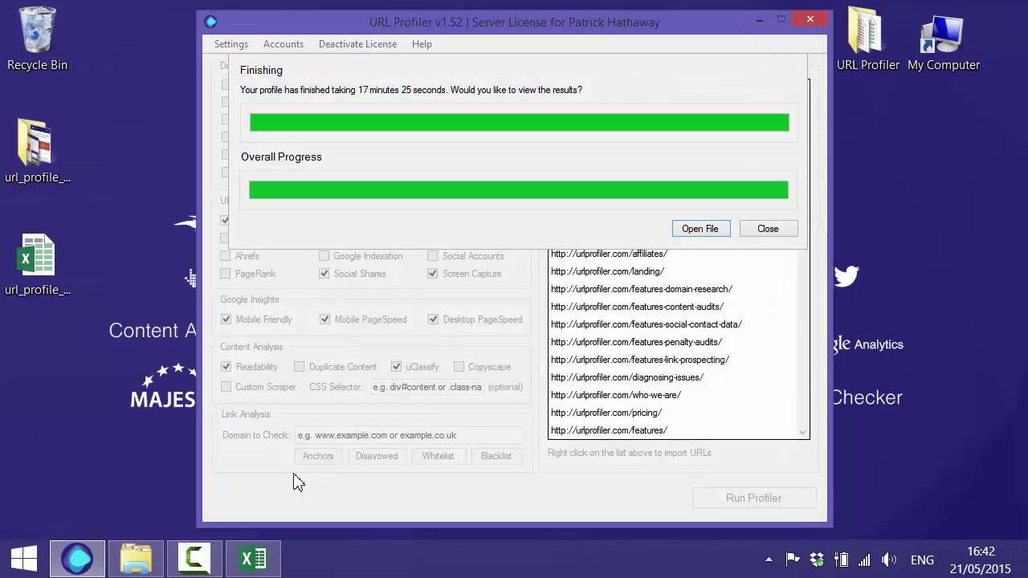
# - Back in Excel, AutoFit columns S through V and check the page title in V3
pyautogui.click(253, 558)
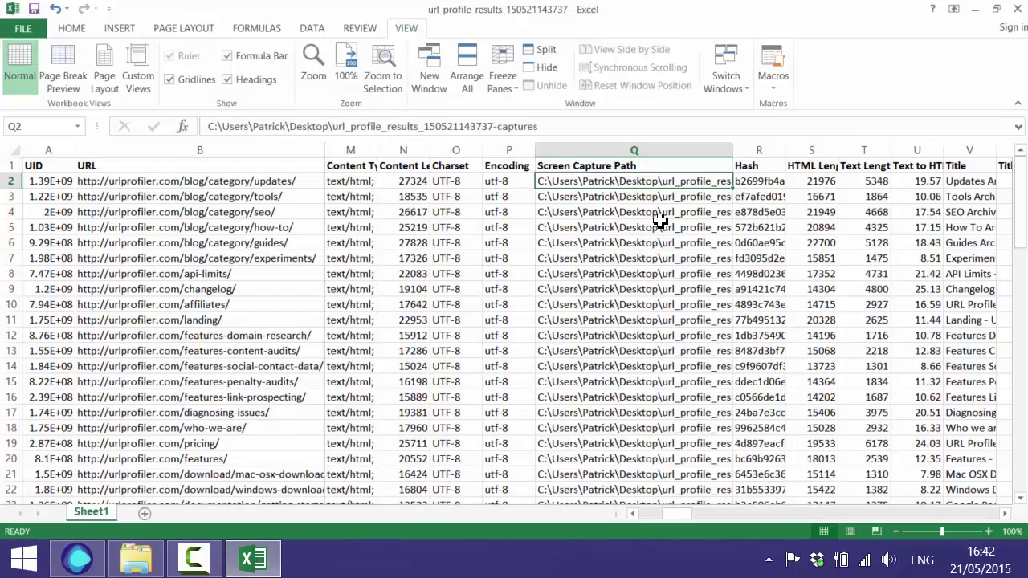
pyautogui.click(1005, 513)
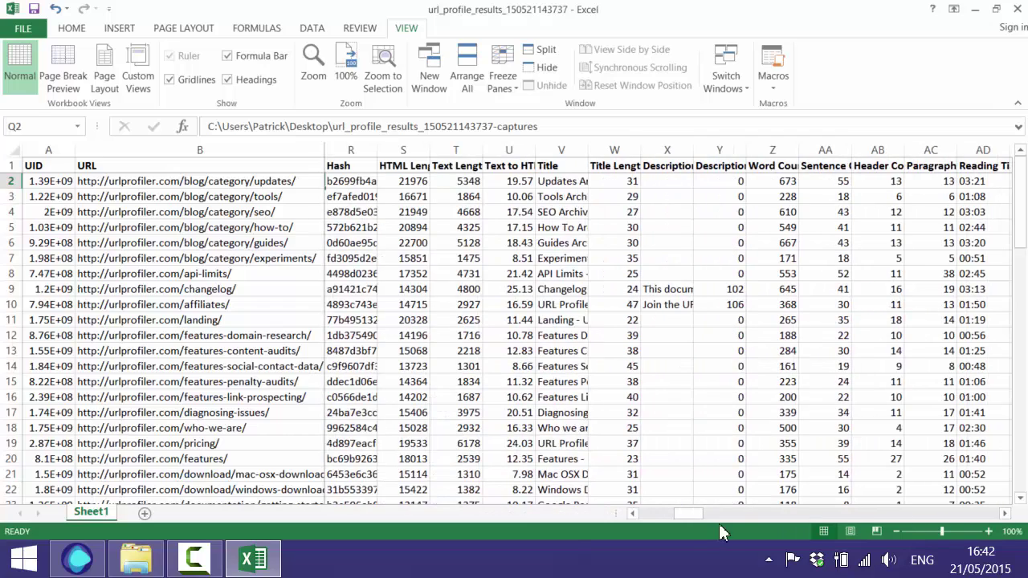
pyautogui.click(632, 514)
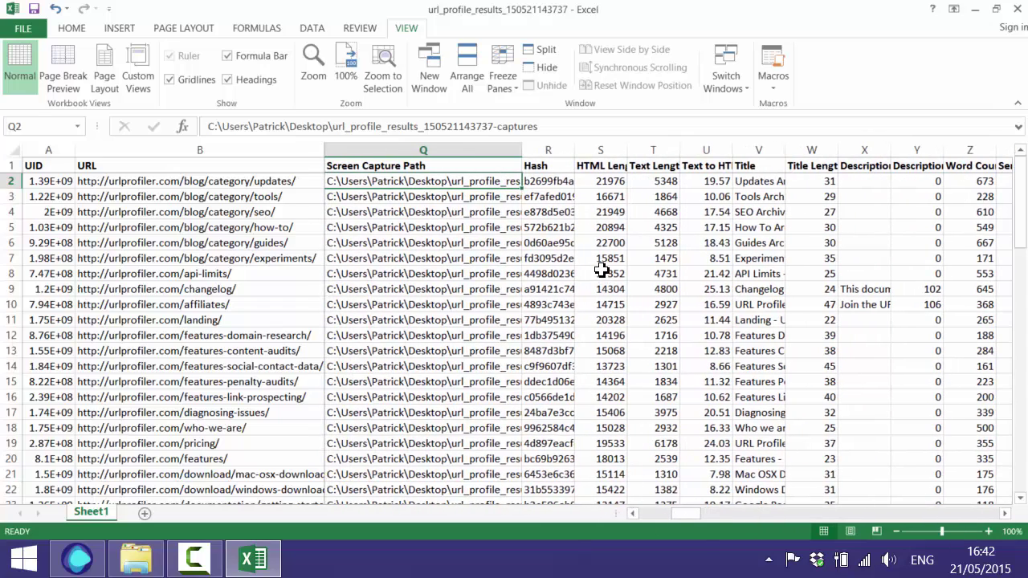
pyautogui.moveTo(611, 151); pyautogui.dragTo(759, 150)
pyautogui.click(768, 397)
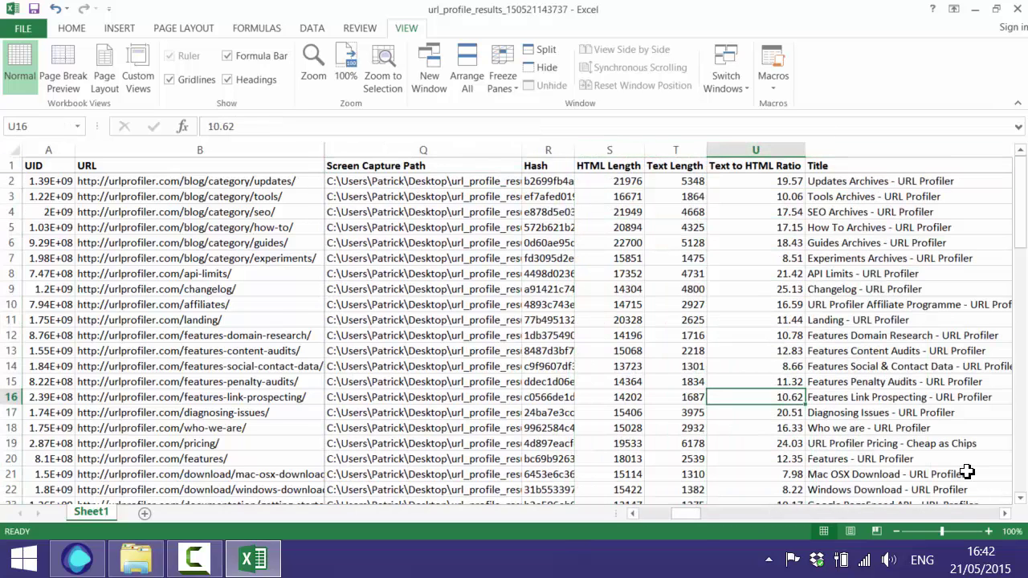
pyautogui.click(1005, 514)
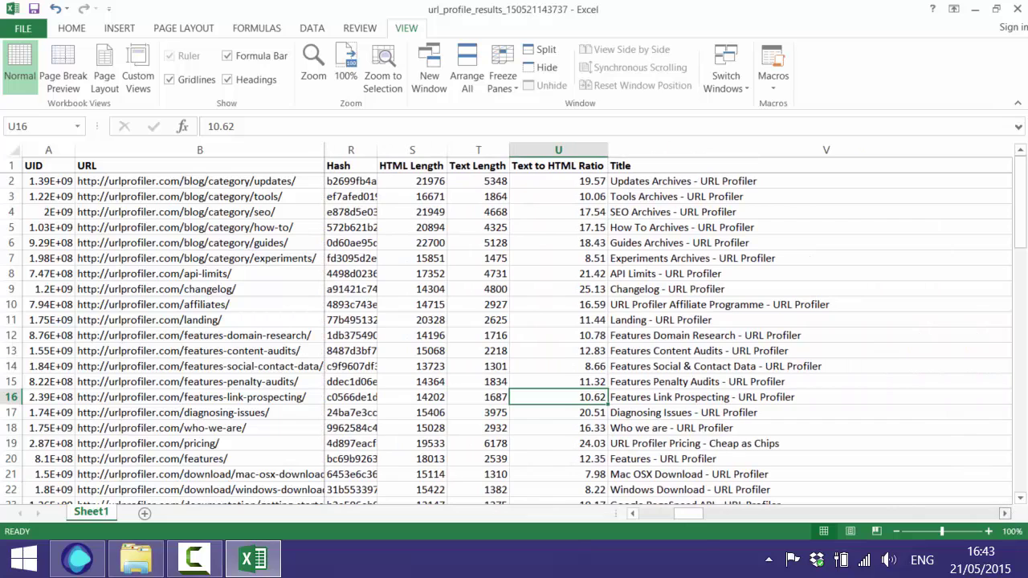
pyautogui.click(1005, 515)
pyautogui.click(1006, 514)
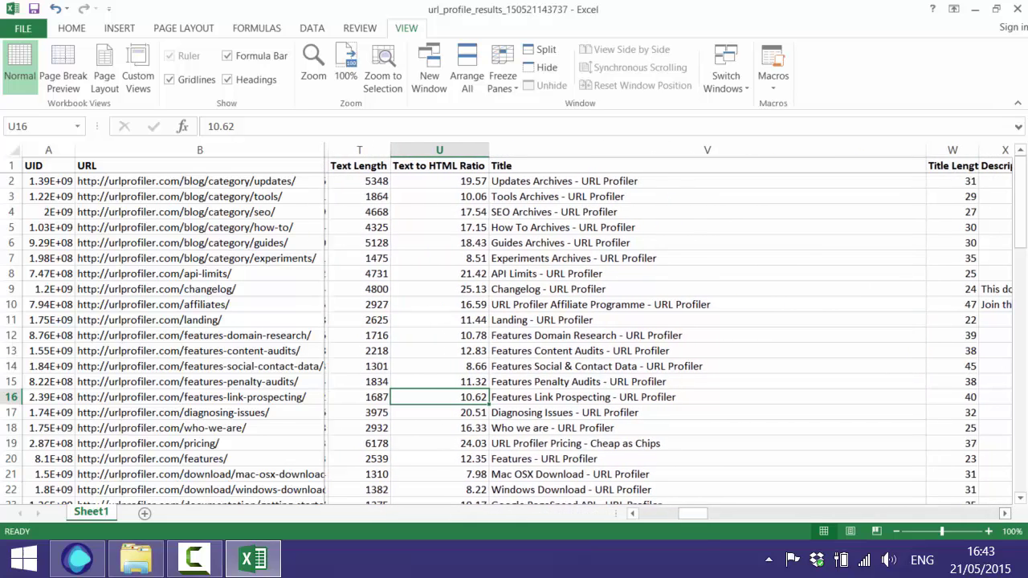
pyautogui.click(736, 197)
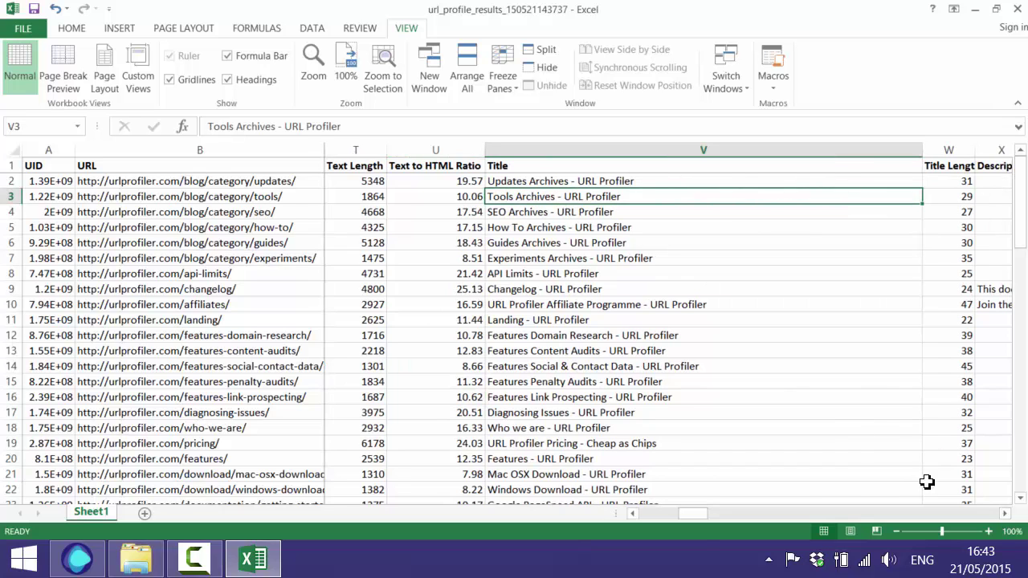
# - AutoFit the Description column, then narrow it to about 91 width
pyautogui.hscroll(3, 926, 495)
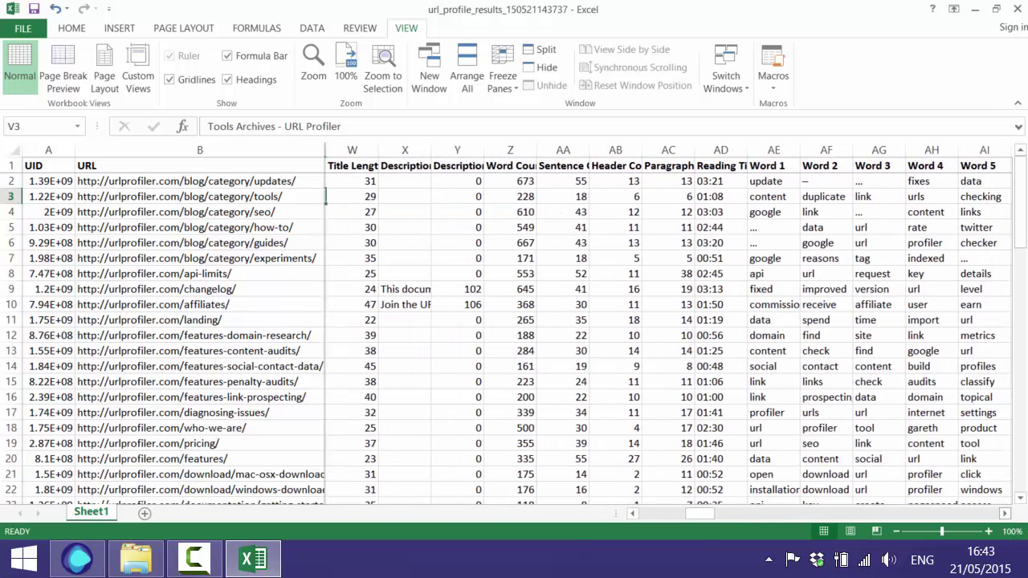
pyautogui.moveTo(716, 516); pyautogui.dragTo(700, 477)
pyautogui.doubleClick(868, 154)
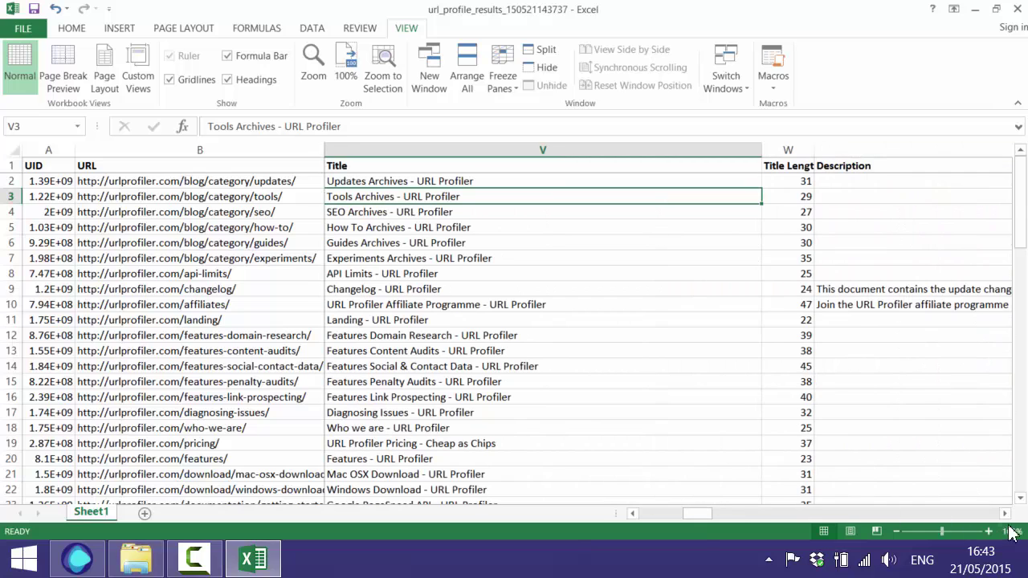
pyautogui.moveTo(712, 518); pyautogui.dragTo(711, 513)
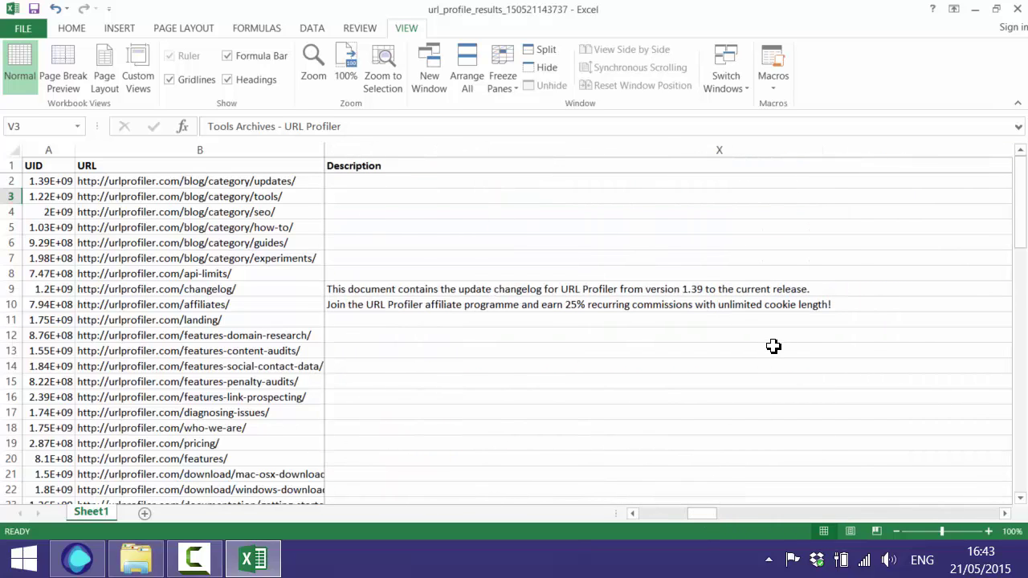
pyautogui.scroll(-1, 773, 346)
pyautogui.moveTo(945, 150); pyautogui.dragTo(684, 175)
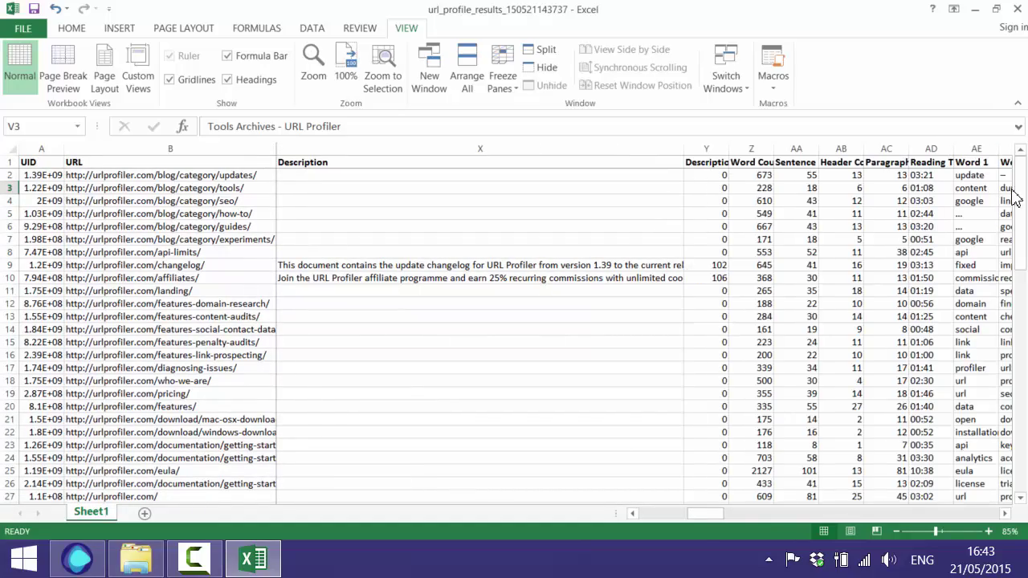
# - AutoFit the Word Count column so its header is fully readable
pyautogui.moveTo(1019, 195); pyautogui.dragTo(1026, 378)
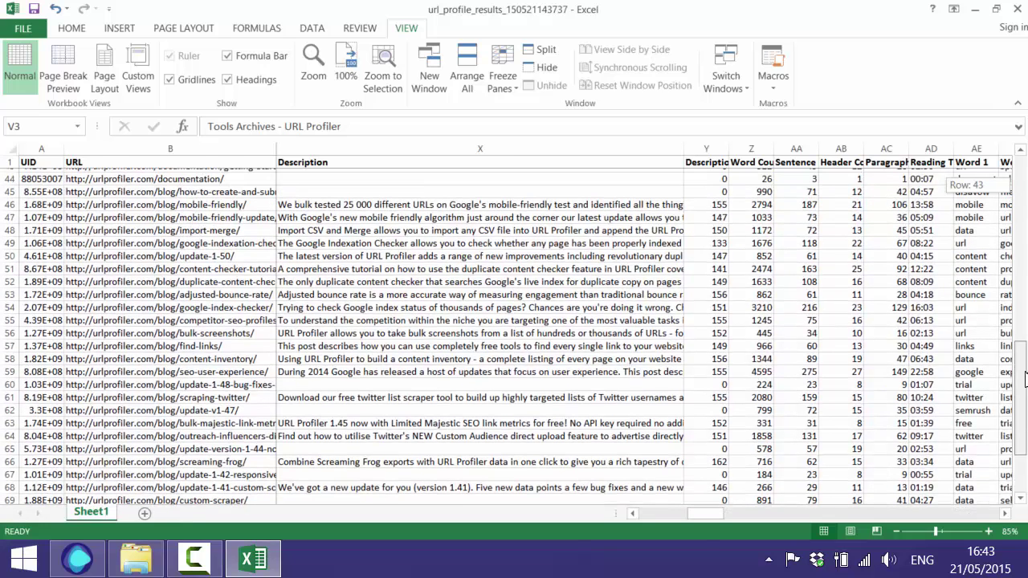
pyautogui.moveTo(1025, 371); pyautogui.dragTo(1024, 192)
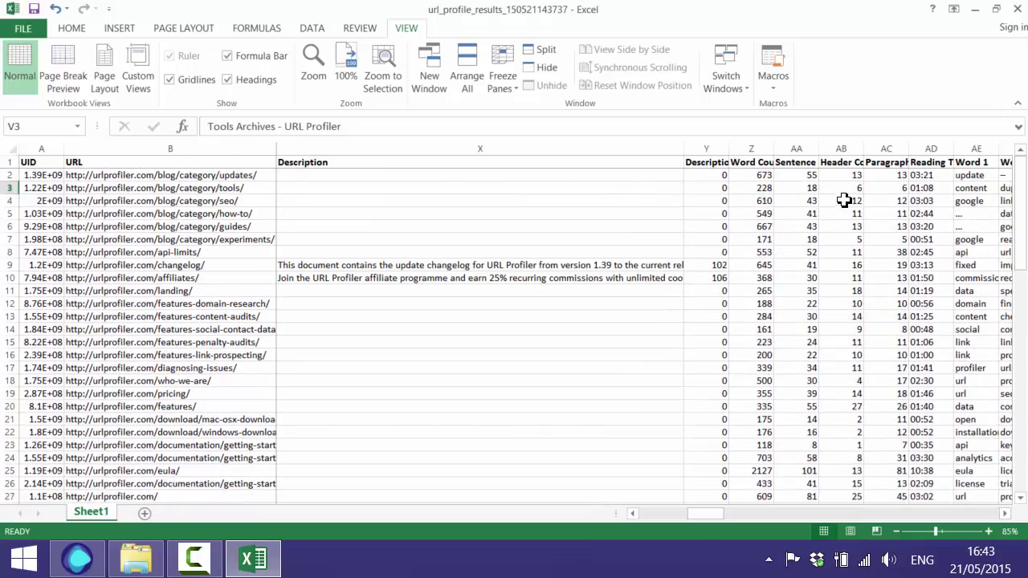
pyautogui.doubleClick(773, 149)
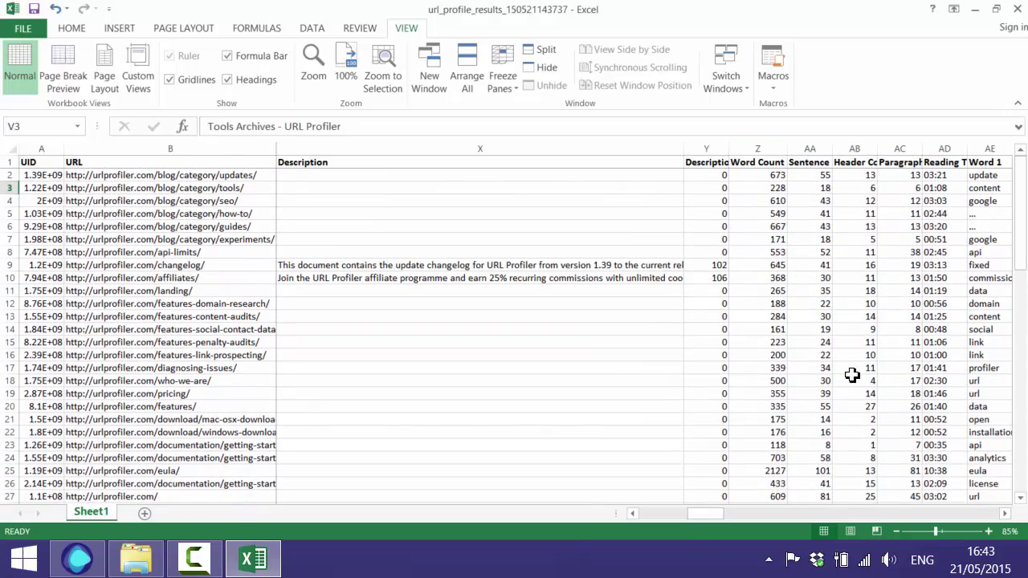
# - Sort the results by Word Count, smallest to largest
pyautogui.click(763, 188)
pyautogui.click(312, 28)
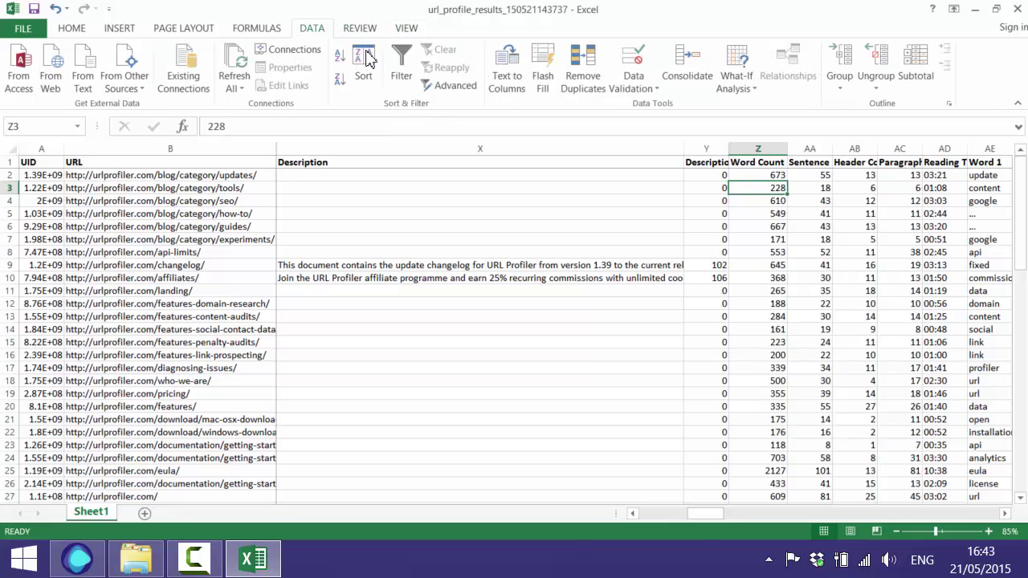
pyautogui.click(363, 71)
pyautogui.click(258, 282)
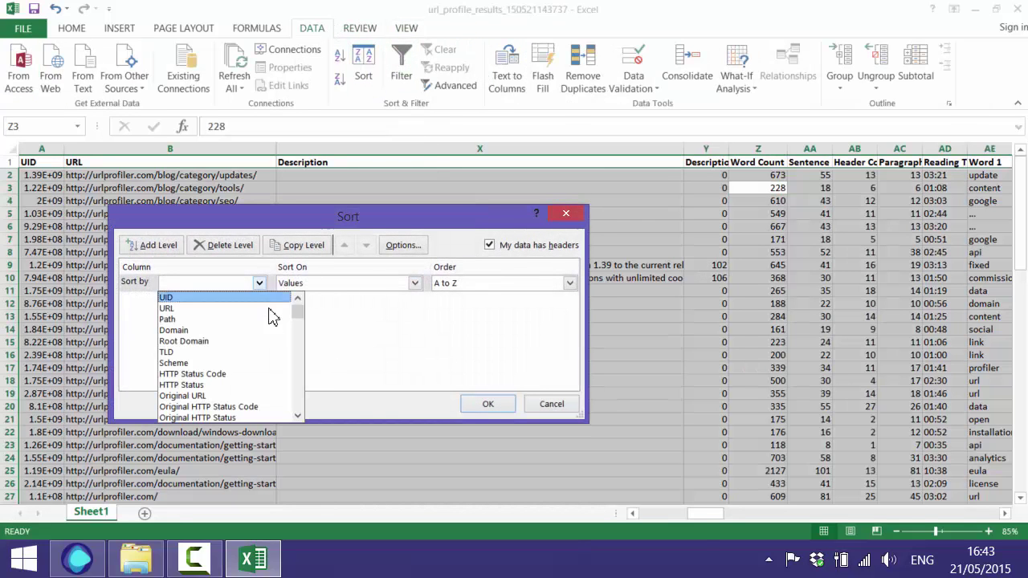
pyautogui.scroll(-4, 299, 414)
pyautogui.scroll(-2, 299, 414)
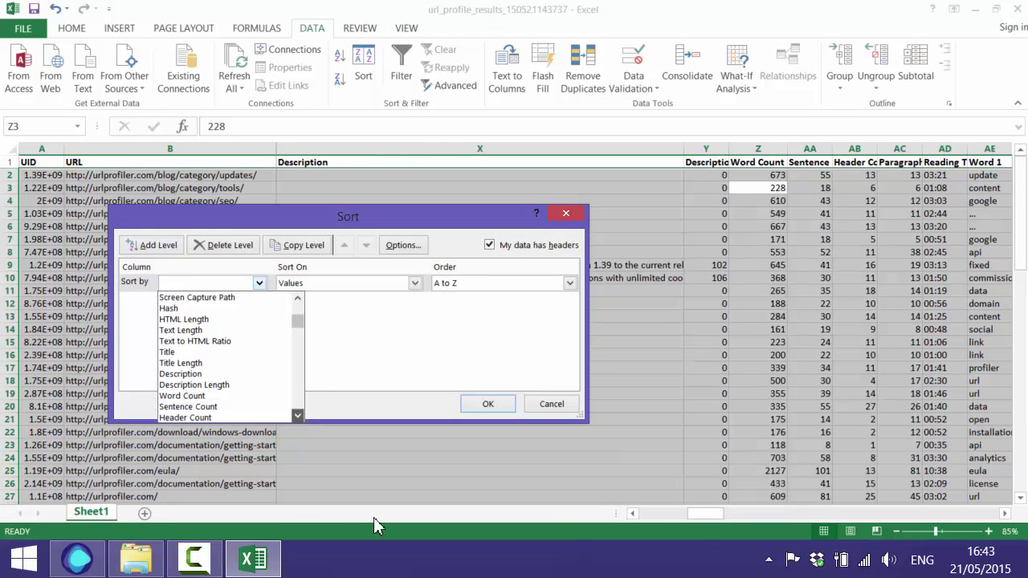
pyautogui.click(185, 395)
pyautogui.click(488, 404)
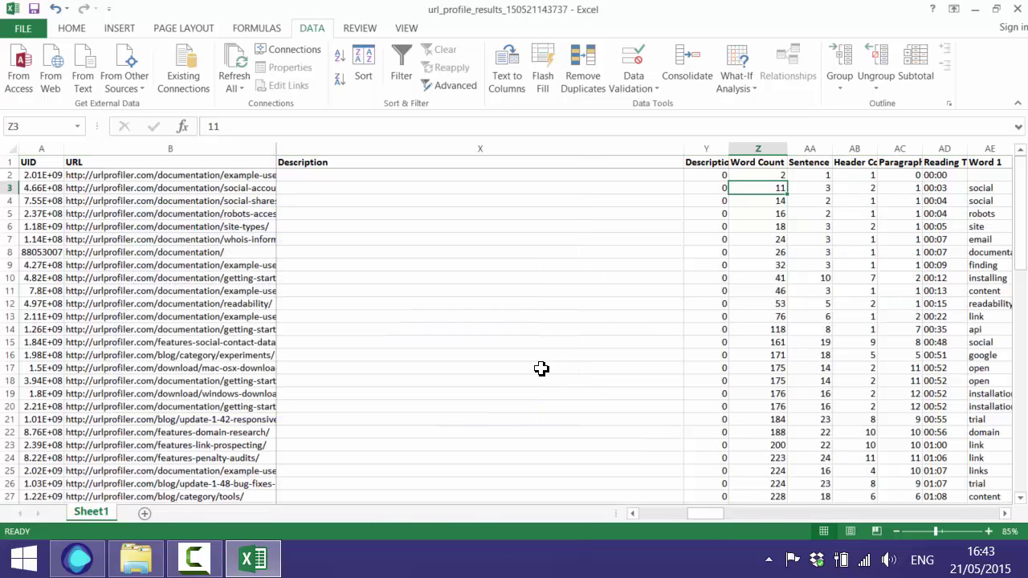
# - Check the top row's Description, full URL and lowest Word Count value
pyautogui.click(633, 175)
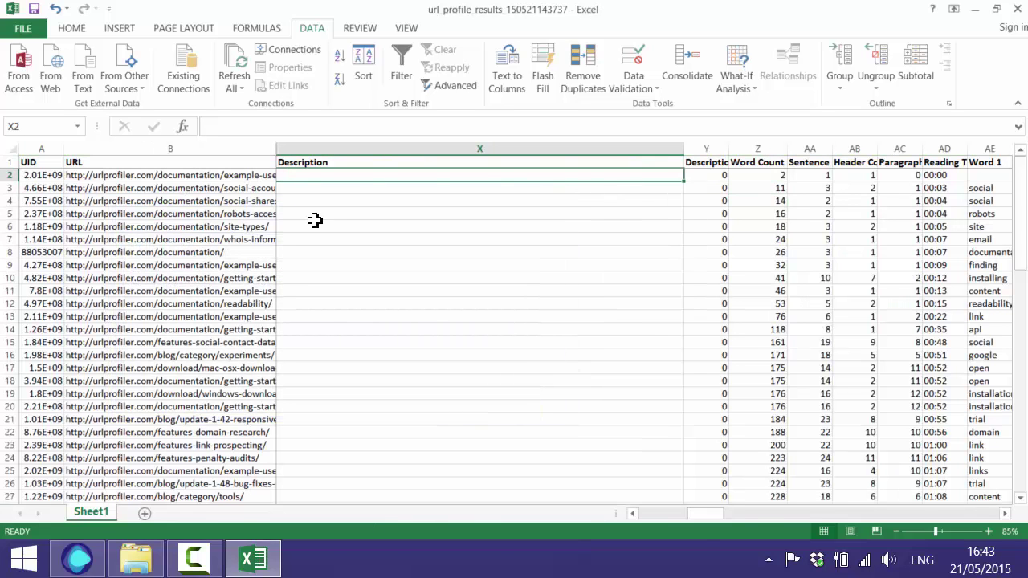
pyautogui.click(267, 179)
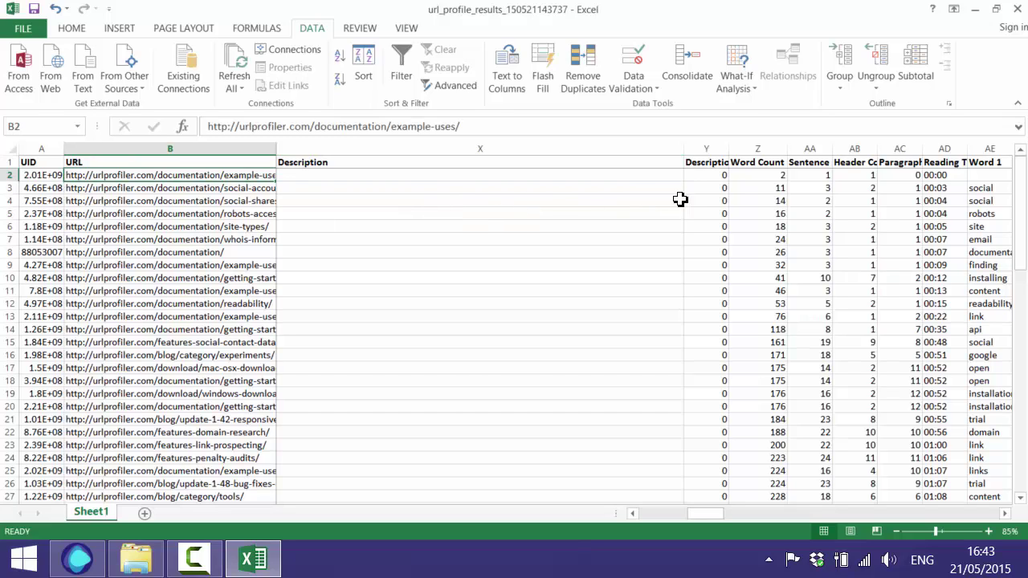
pyautogui.click(763, 176)
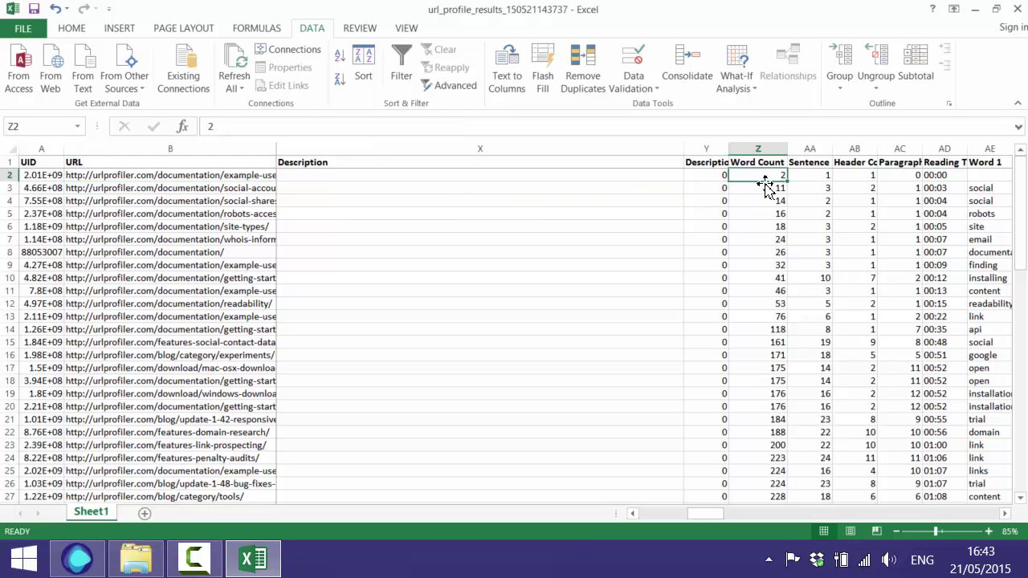
# - AutoFit columns AR:AU: Images, Images with Alt, Images without Alt and Videos
pyautogui.click(1005, 513)
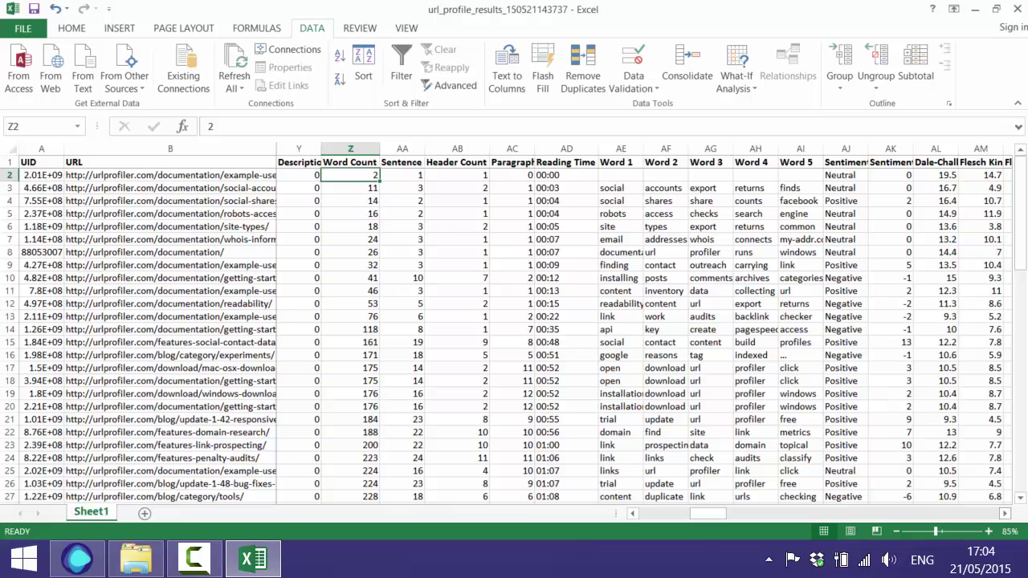
pyautogui.click(1006, 514)
pyautogui.click(1006, 513)
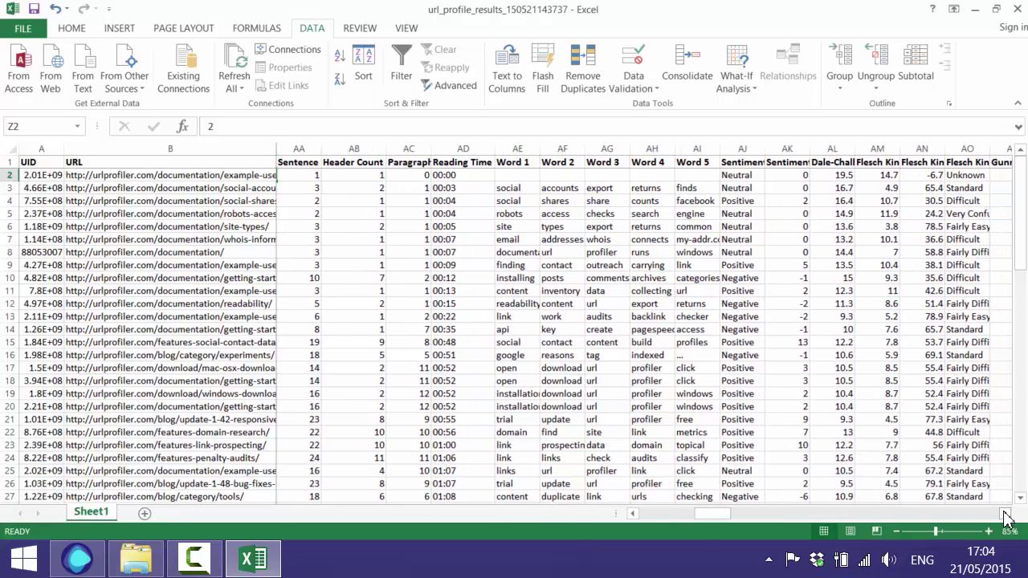
pyautogui.moveTo(1026, 199)
pyautogui.mouseDown()
pyautogui.moveTo(1022, 395)
pyautogui.moveTo(1022, 208)
pyautogui.mouseUp()
pyautogui.hscroll(4, 625, 318)
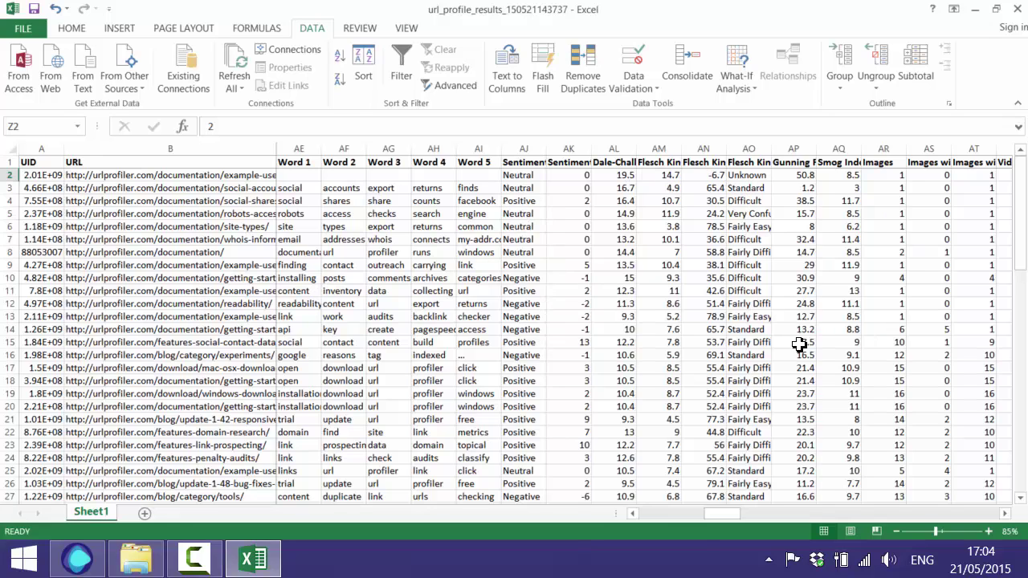
pyautogui.click(1005, 514)
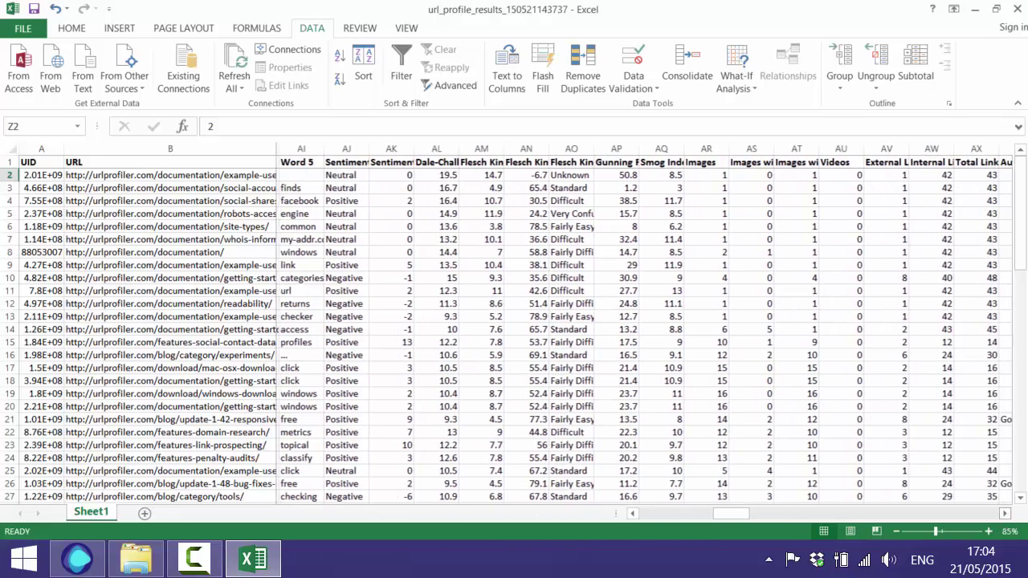
pyautogui.hscroll(2, 707, 222)
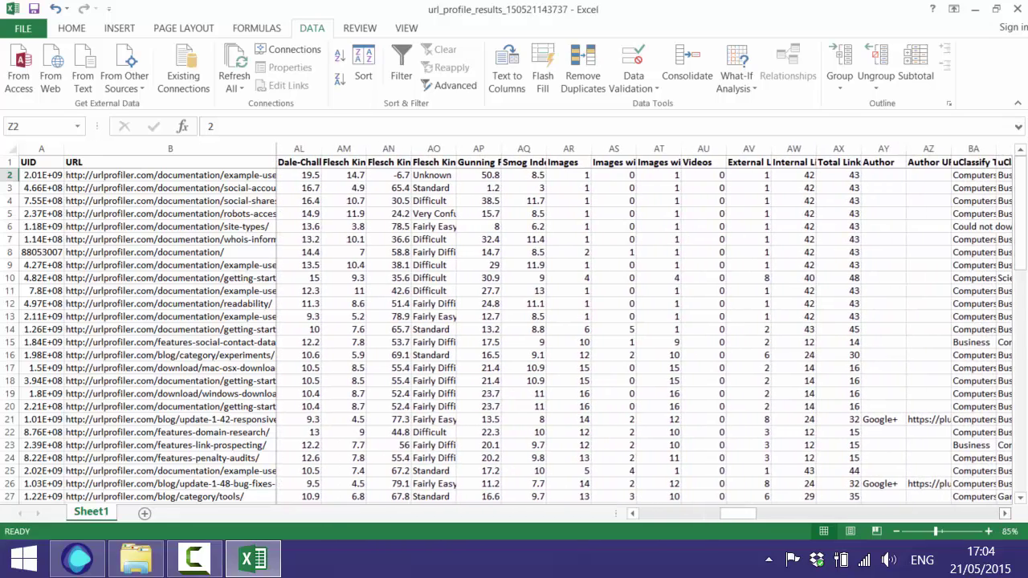
pyautogui.moveTo(528, 147); pyautogui.dragTo(658, 148)
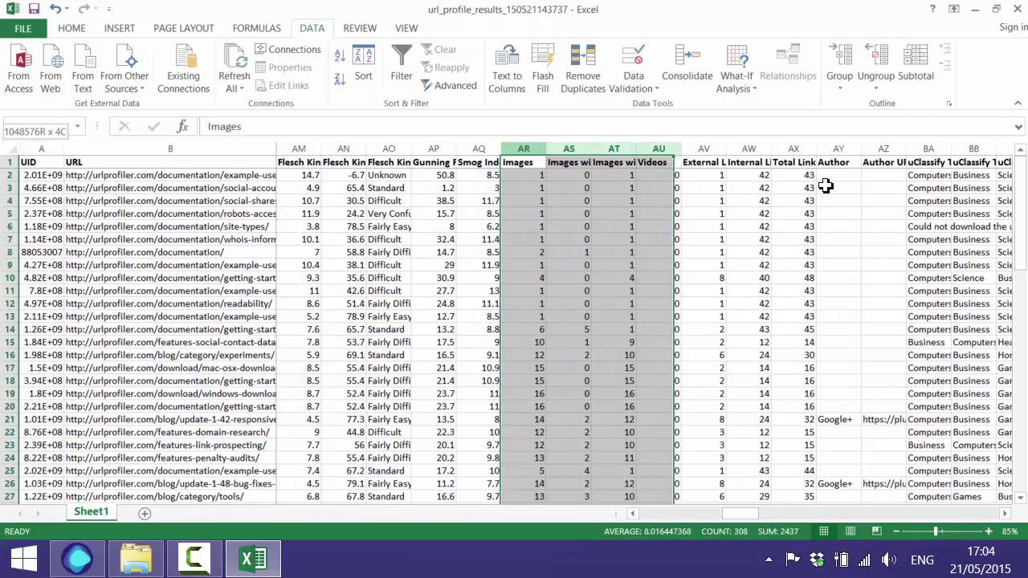
pyautogui.doubleClick(637, 150)
pyautogui.click(696, 255)
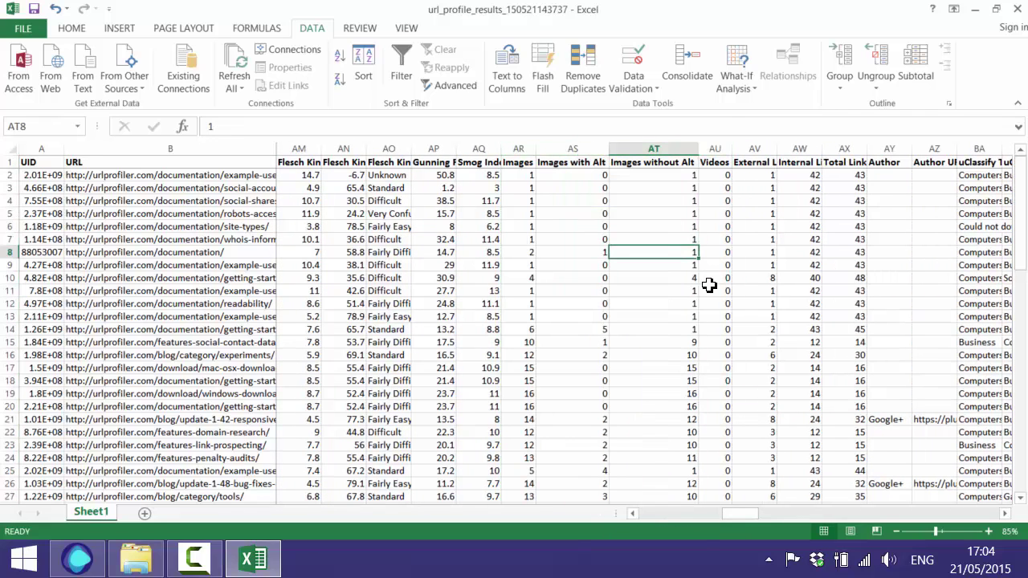
# - Scroll across and inspect the author profile link in row 21
pyautogui.moveTo(741, 515); pyautogui.dragTo(757, 516)
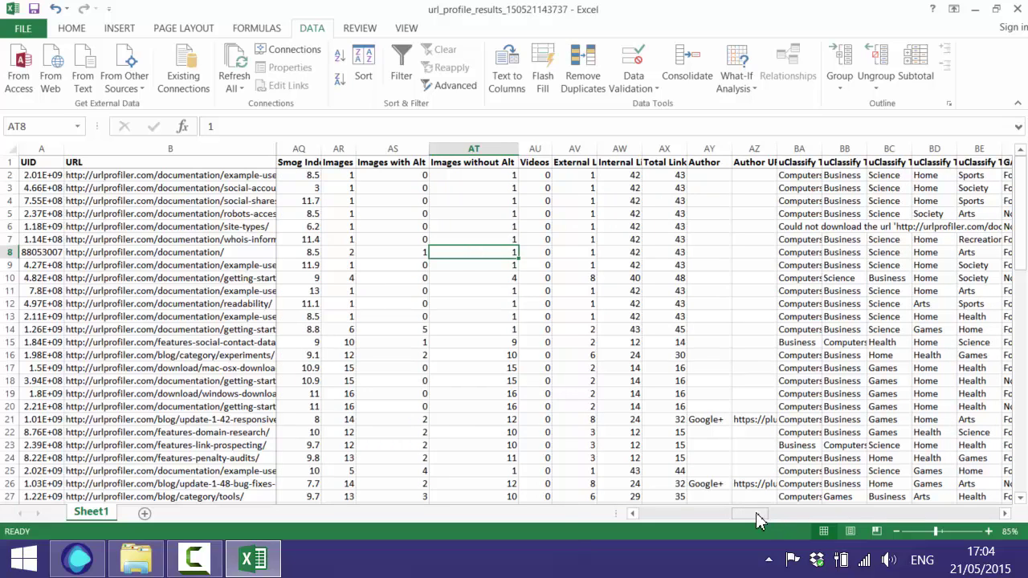
pyautogui.moveTo(755, 519); pyautogui.dragTo(762, 519)
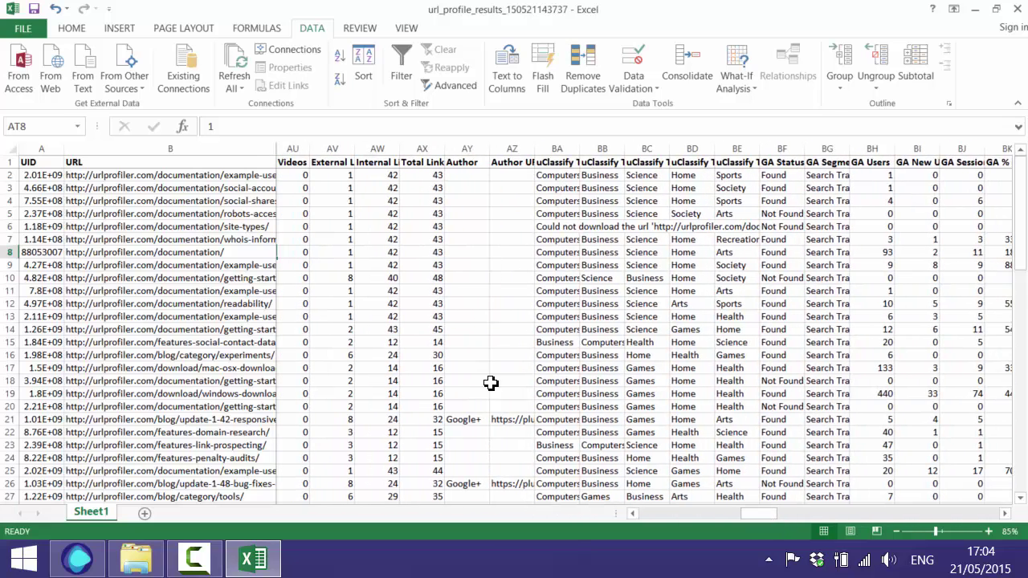
pyautogui.click(489, 420)
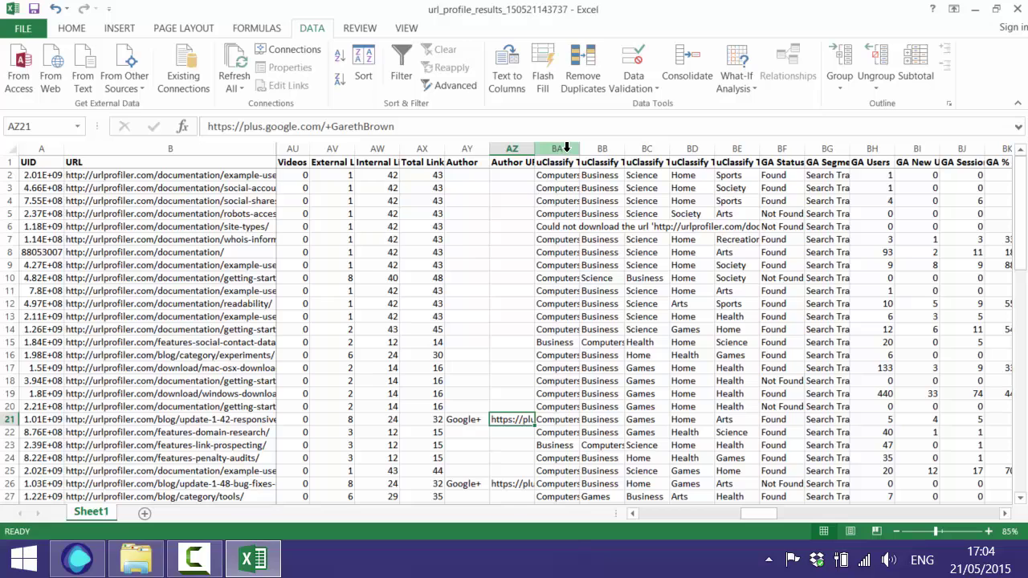
# - AutoFit the uClassify Topic 1 to 4 columns BA:BD
pyautogui.click(566, 186)
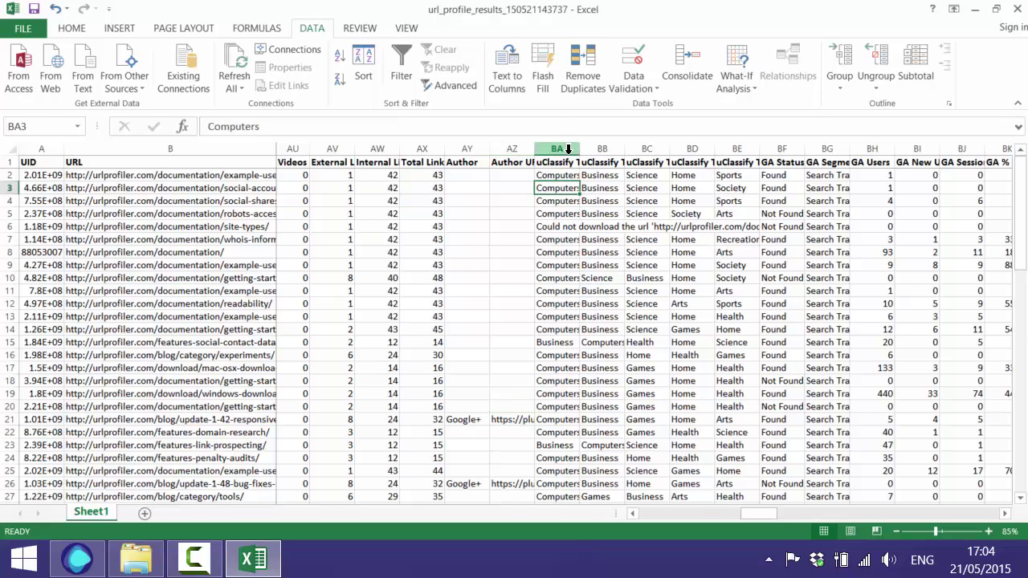
pyautogui.moveTo(556, 149); pyautogui.dragTo(693, 149)
pyautogui.doubleClick(715, 150)
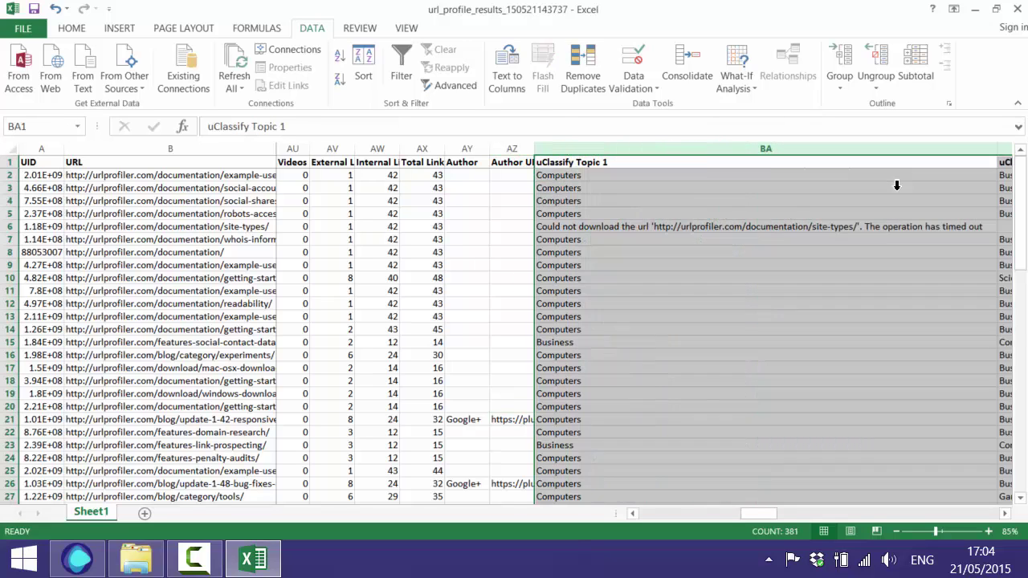
pyautogui.click(855, 177)
# - Narrow uClassify Topic 1 to a moderate width and review its Computers/Business classes
pyautogui.moveTo(998, 149); pyautogui.dragTo(622, 150)
pyautogui.click(617, 201)
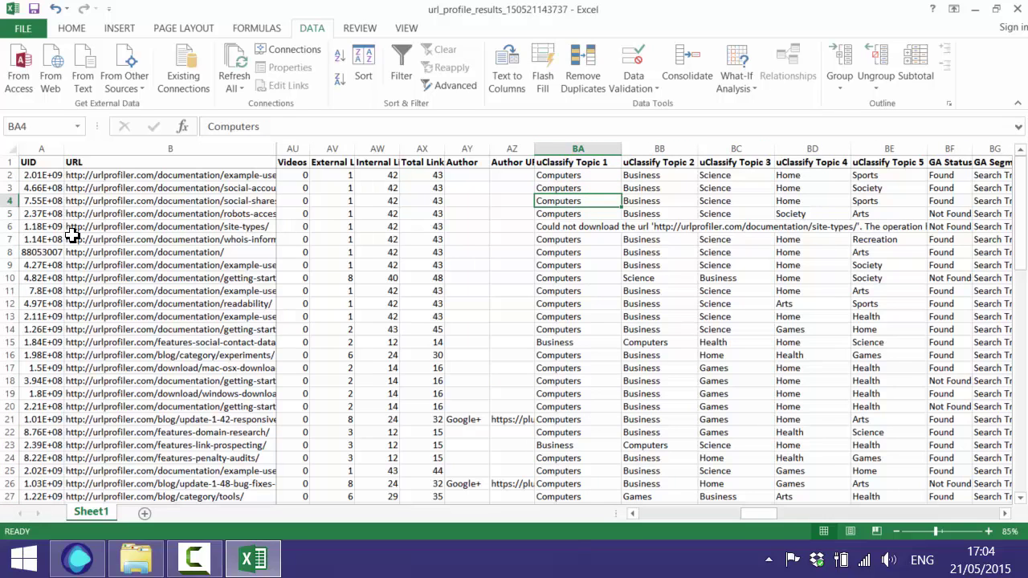
pyautogui.moveTo(1022, 192); pyautogui.dragTo(1023, 237)
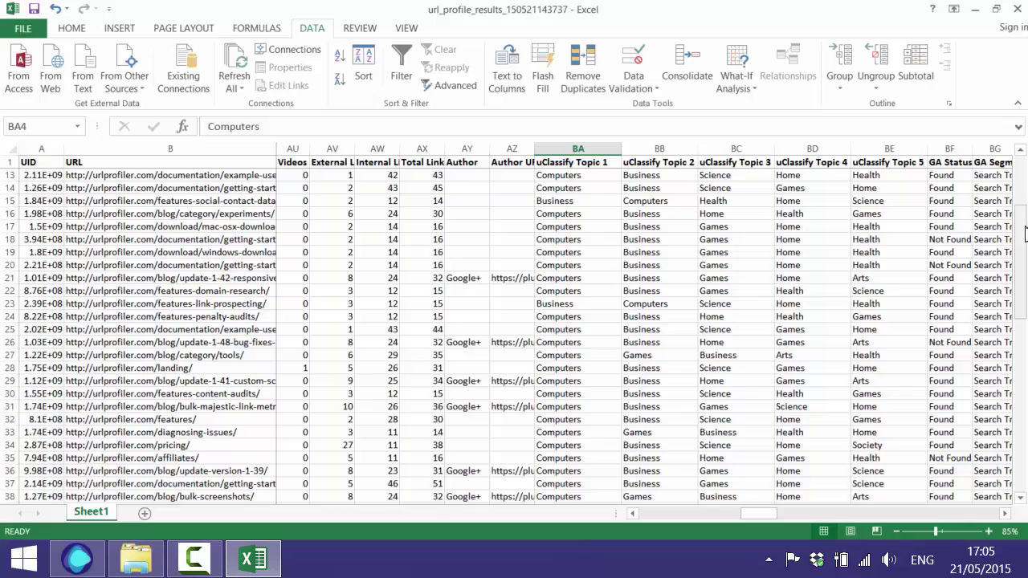
pyautogui.moveTo(1023, 233); pyautogui.dragTo(1016, 177)
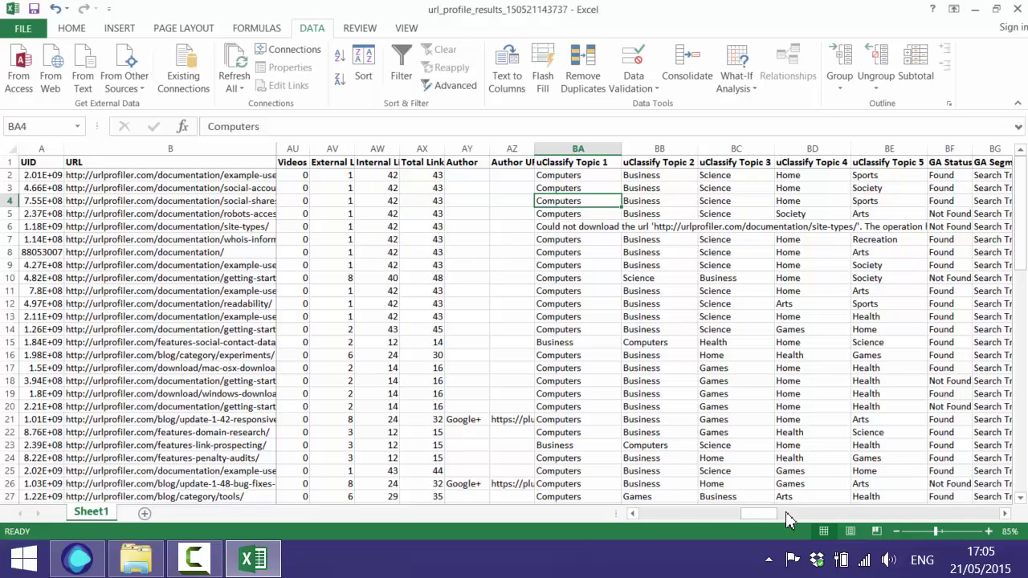
# - Sort the data by GA Users, Largest to Smallest, using Data > Sort
pyautogui.click(1005, 514)
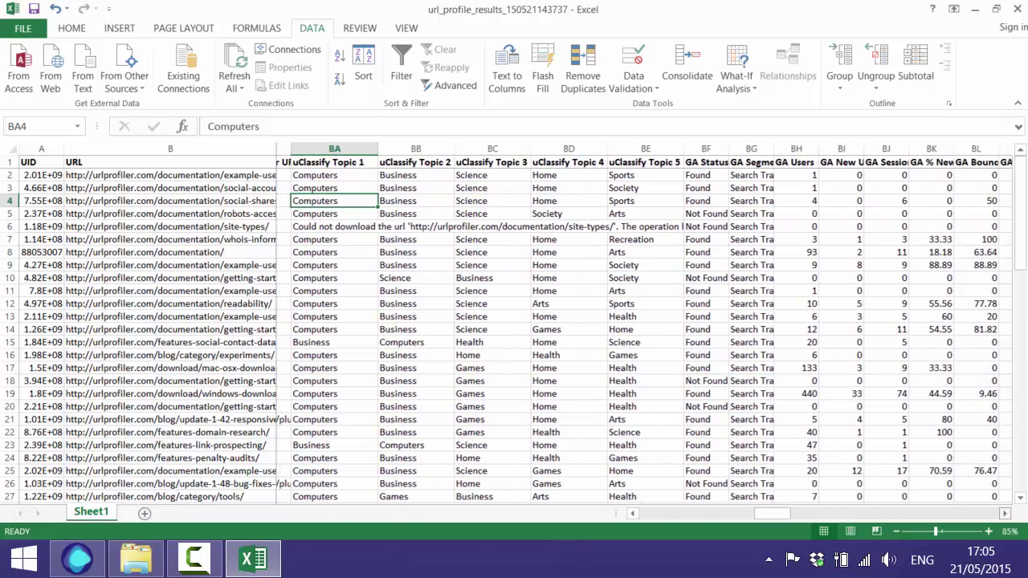
pyautogui.moveTo(1005, 514); pyautogui.dragTo(1005, 514)
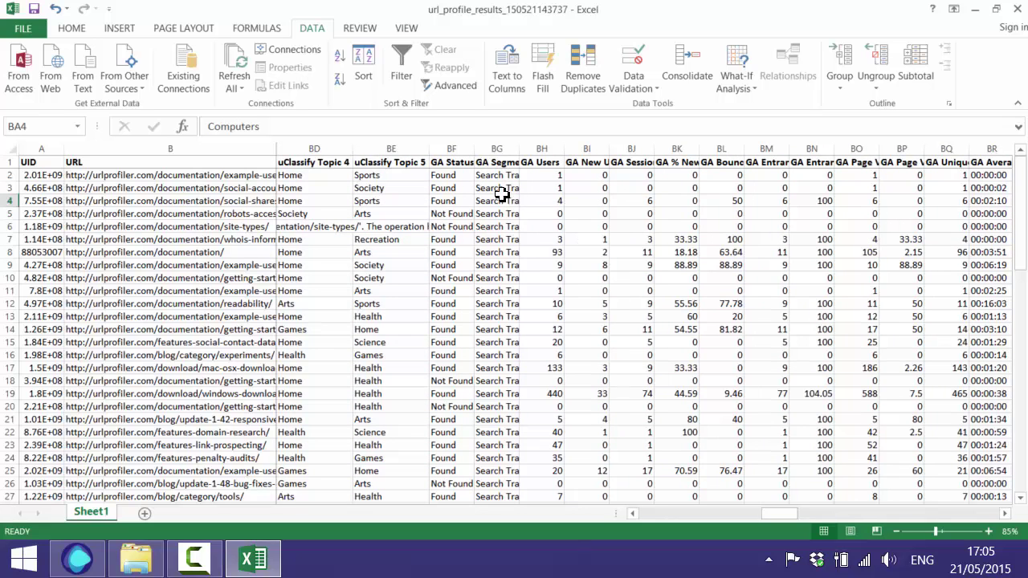
pyautogui.click(543, 176)
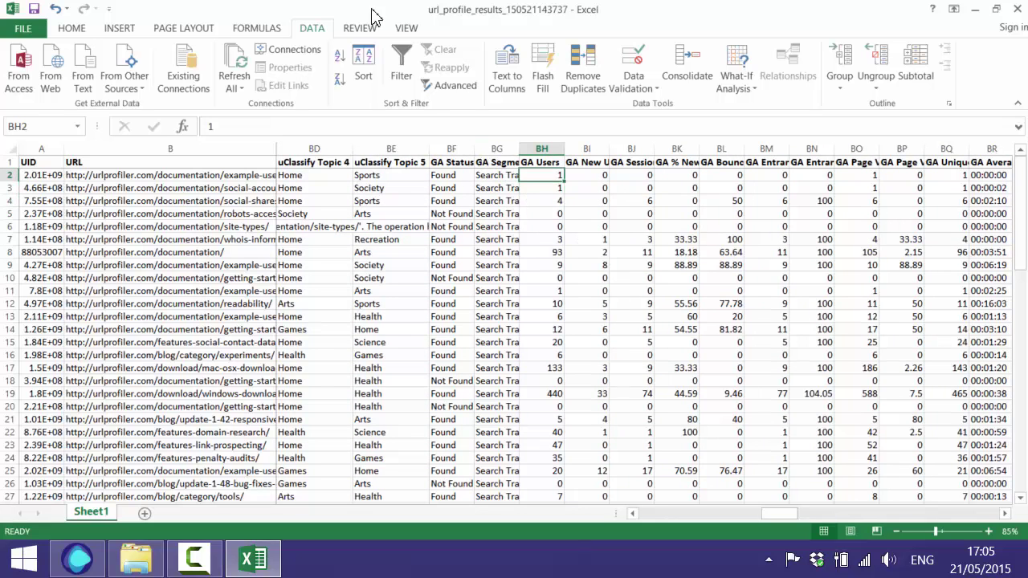
pyautogui.click(363, 72)
pyautogui.click(259, 283)
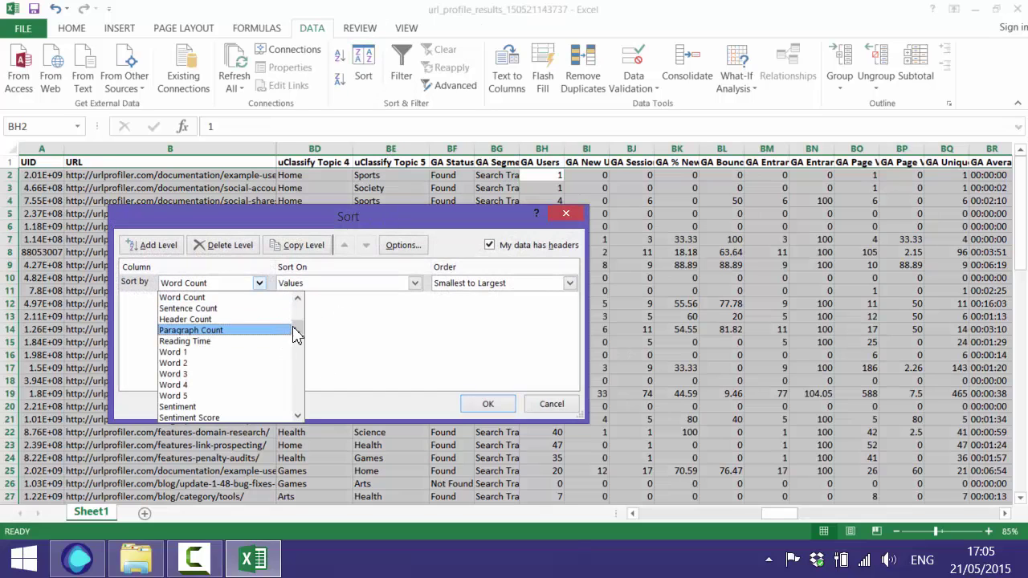
pyautogui.moveTo(294, 336); pyautogui.dragTo(302, 350)
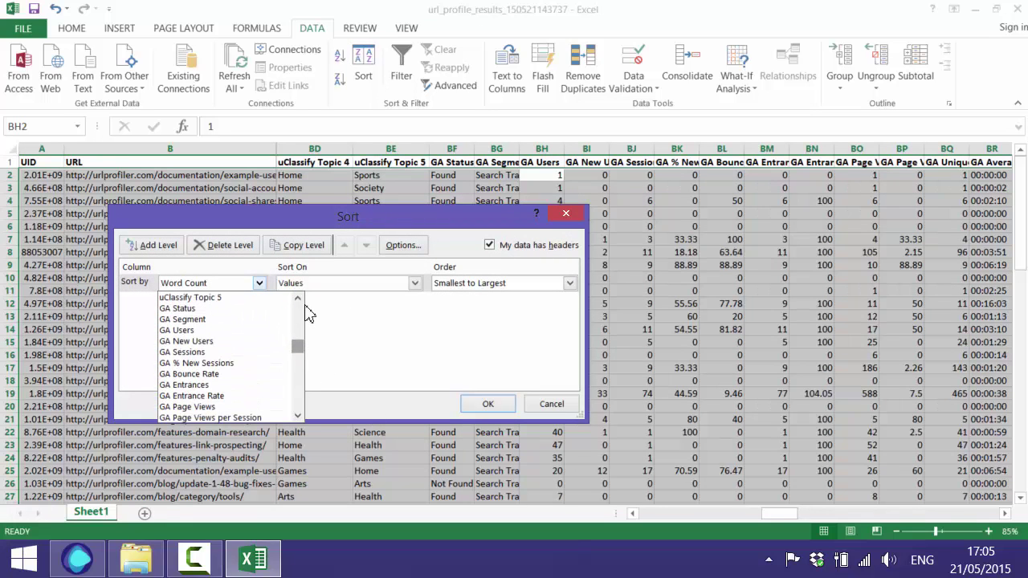
pyautogui.click(270, 331)
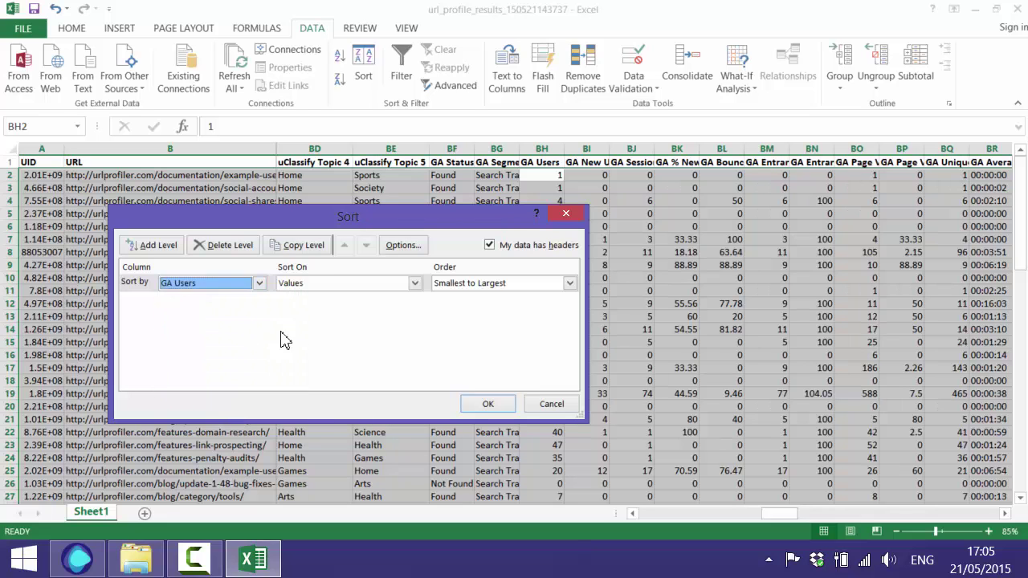
pyautogui.click(495, 285)
pyautogui.click(482, 309)
pyautogui.click(488, 404)
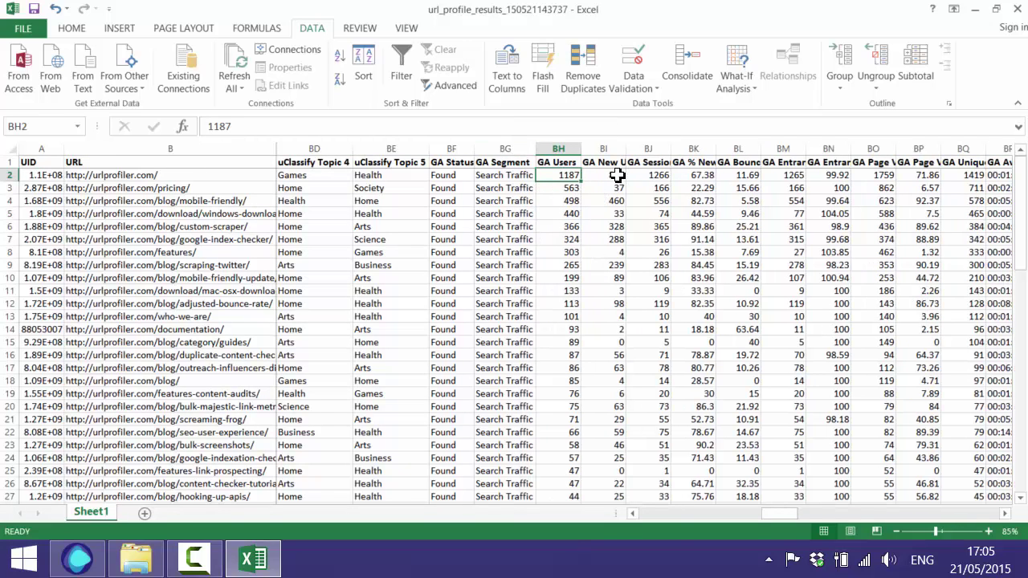
# - AutoFit GA columns BH–BP, then column BR for GA Average Time on Page
pyautogui.moveTo(571, 152); pyautogui.dragTo(924, 152)
pyautogui.doubleClick(940, 150)
pyautogui.click(715, 201)
pyautogui.click(1005, 513)
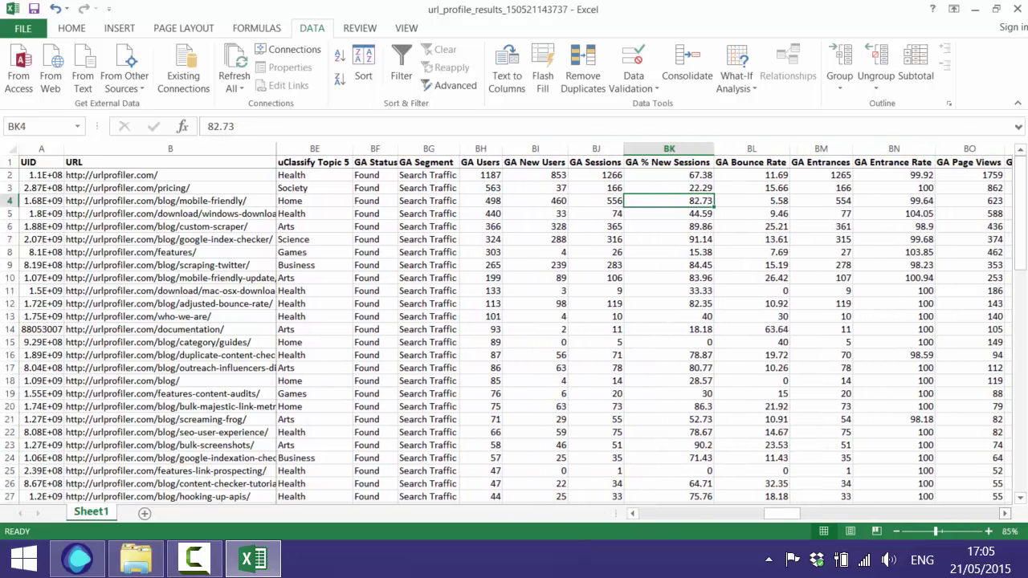
pyautogui.click(1005, 513)
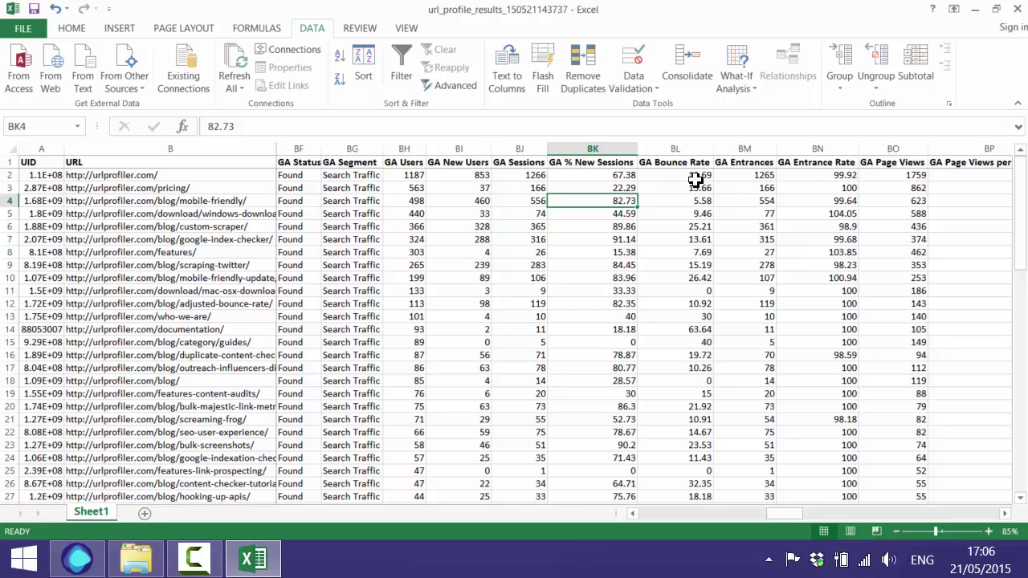
pyautogui.click(1005, 513)
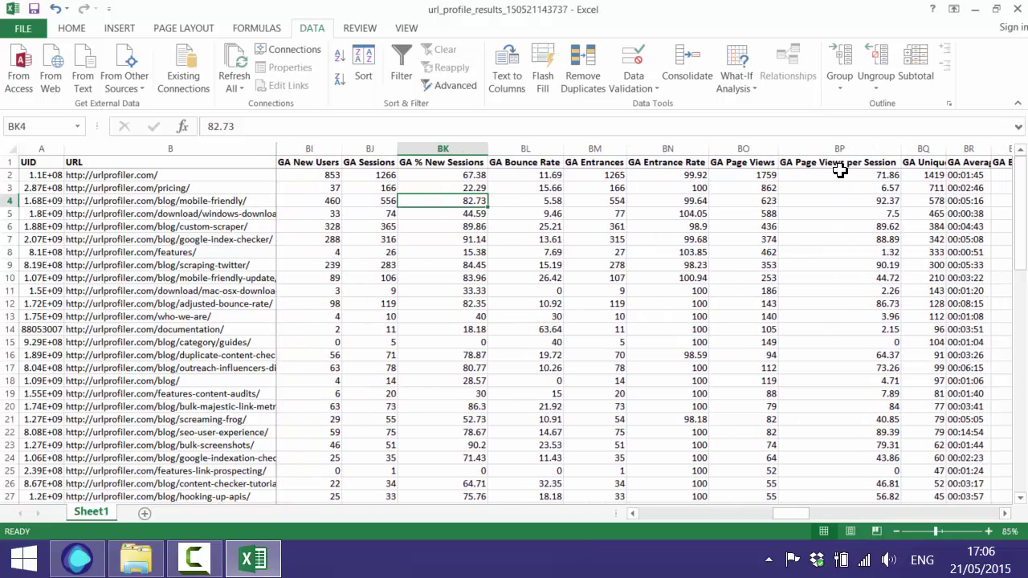
pyautogui.hscroll(3, 861, 333)
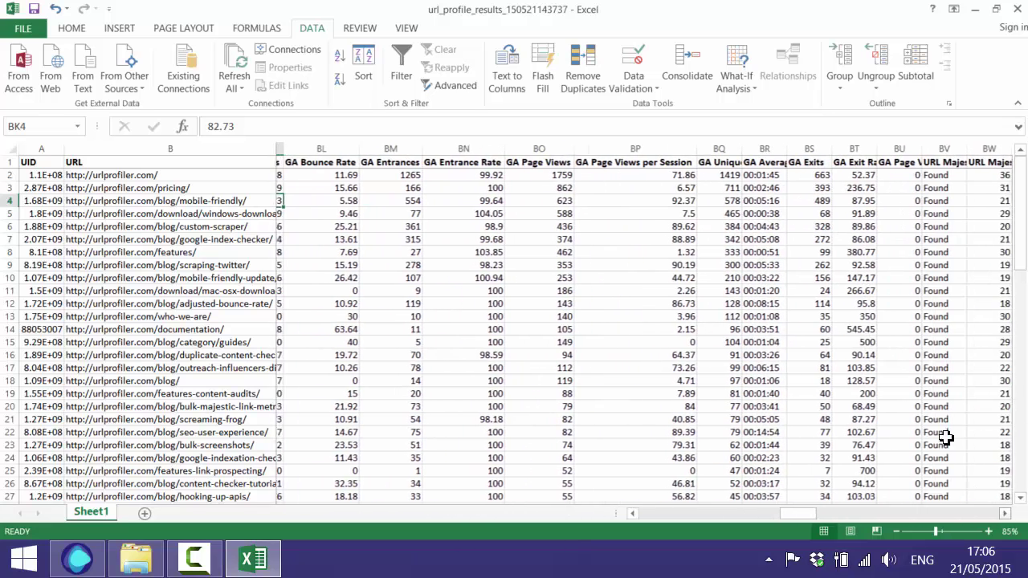
pyautogui.doubleClick(778, 149)
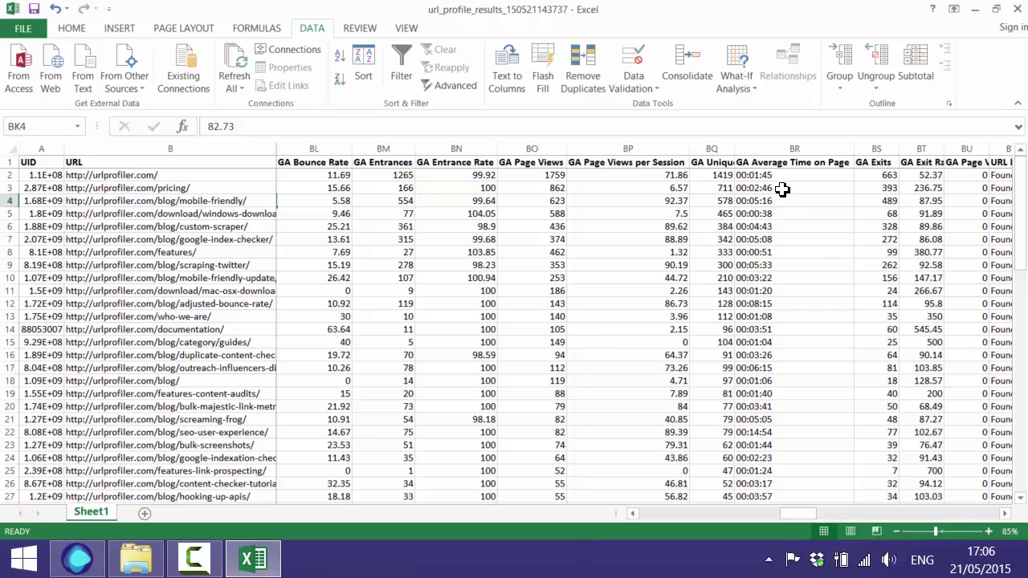
# - AutoFit the URL Majestic columns BV–BZ, Status through Ref Domains
pyautogui.click(1005, 513)
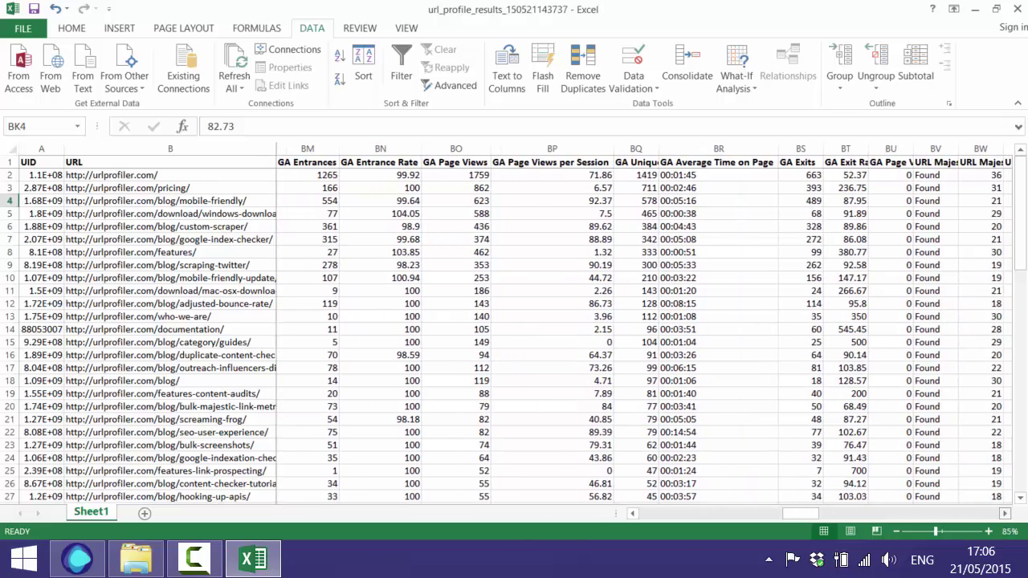
pyautogui.click(1005, 514)
pyautogui.click(1005, 514)
pyautogui.click(1005, 514)
pyautogui.click(1005, 513)
pyautogui.click(1005, 513)
pyautogui.click(1005, 514)
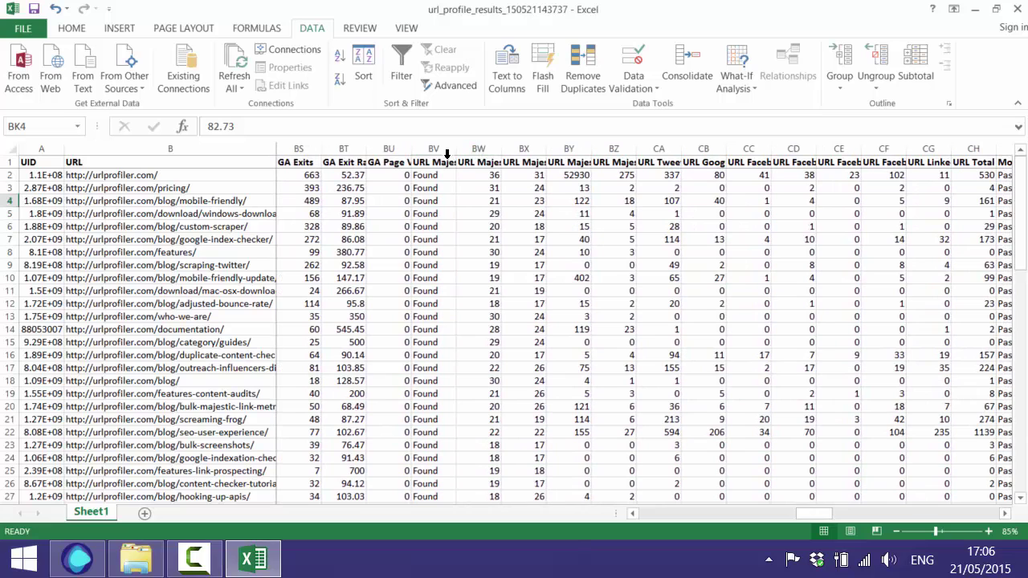
pyautogui.moveTo(445, 151); pyautogui.dragTo(619, 150)
pyautogui.doubleClick(636, 150)
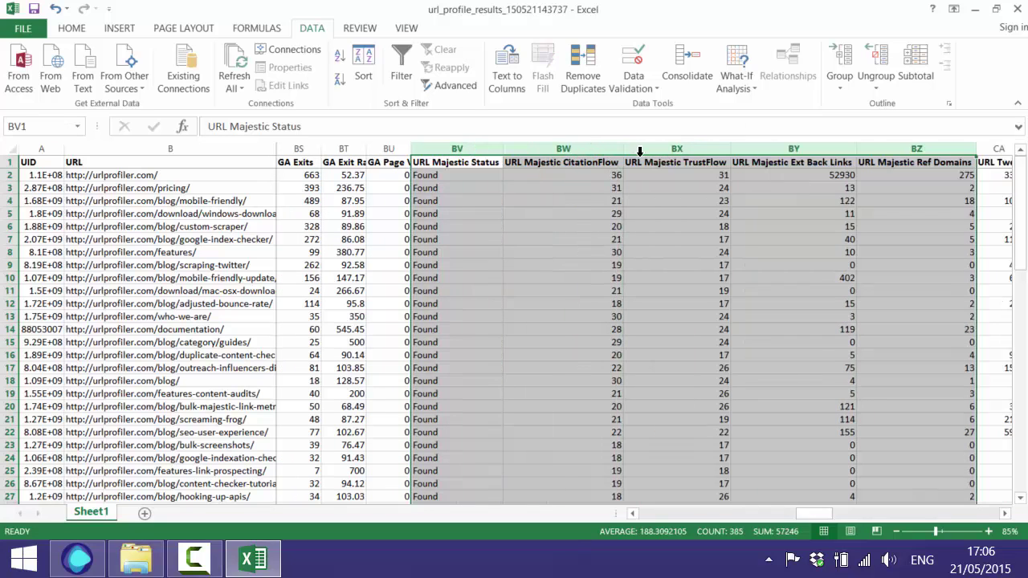
pyautogui.click(567, 212)
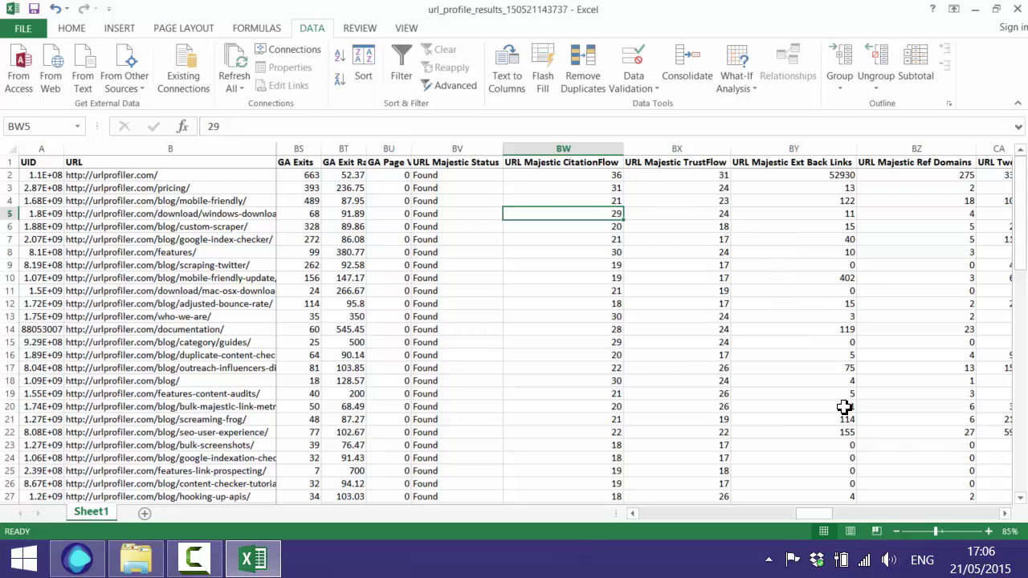
pyautogui.click(1005, 515)
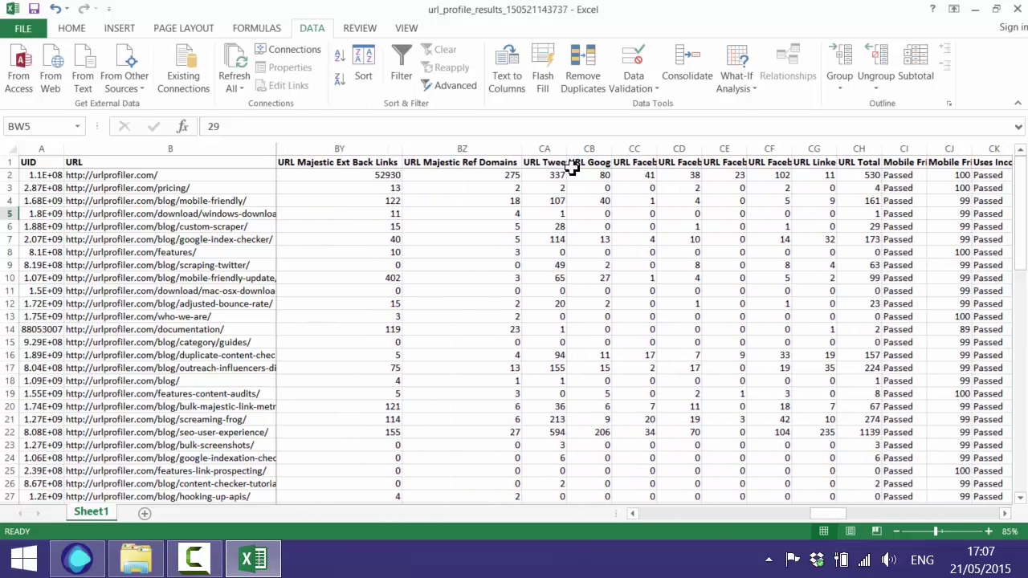
# - AutoFit social share columns CA–CH, URL Tweets through URL Total Shares
pyautogui.moveTo(555, 149); pyautogui.dragTo(856, 149)
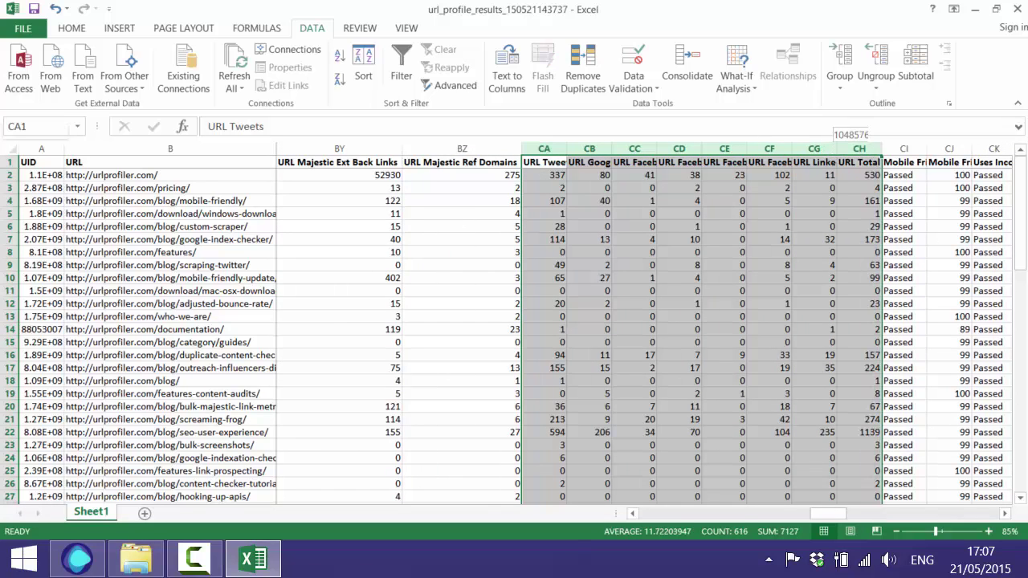
pyautogui.doubleClick(837, 150)
pyautogui.click(751, 226)
pyautogui.hotkey('ctrl', 'shift', 'Down')
pyautogui.hotkey('ctrl', 'shift', 'Up')
# - Check the Facebook Total value in row 2 and move on to the mobile test columns
pyautogui.moveTo(820, 512); pyautogui.dragTo(829, 515)
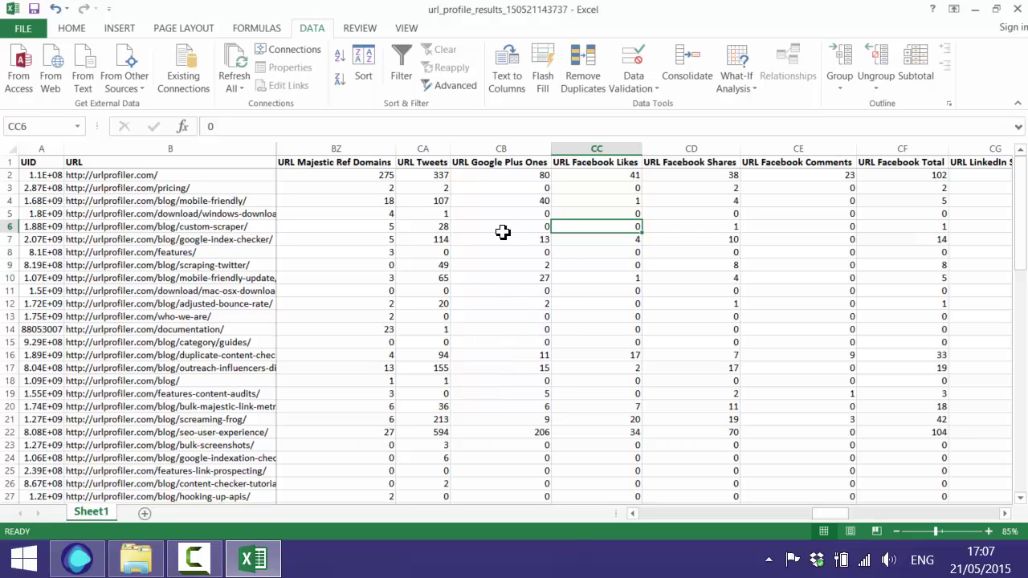
pyautogui.click(1005, 514)
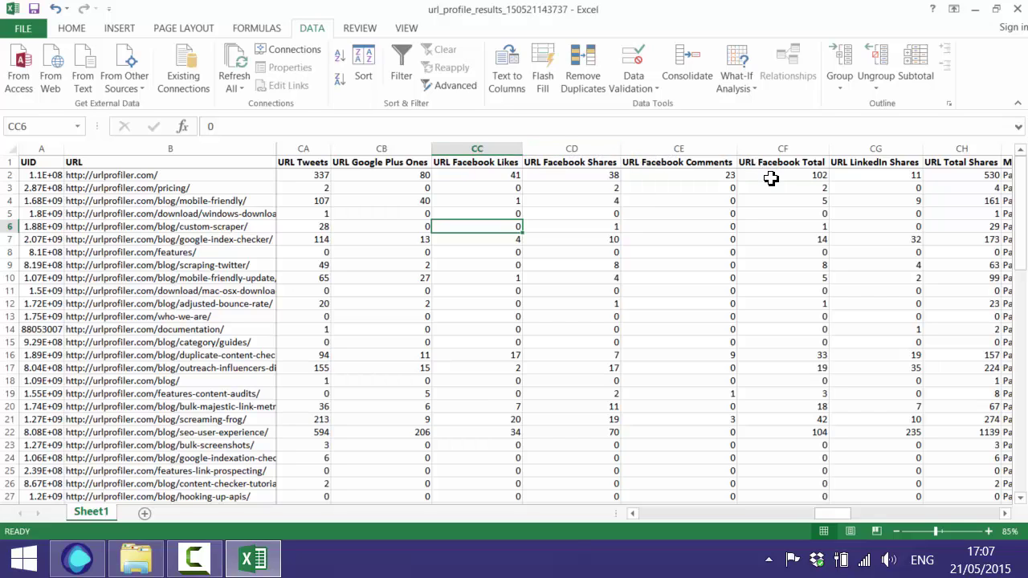
pyautogui.press('Right')
pyautogui.press('Right')
pyautogui.press('Right')
pyautogui.press('Up')
pyautogui.press('Up')
pyautogui.press('Up')
pyautogui.press('Up')
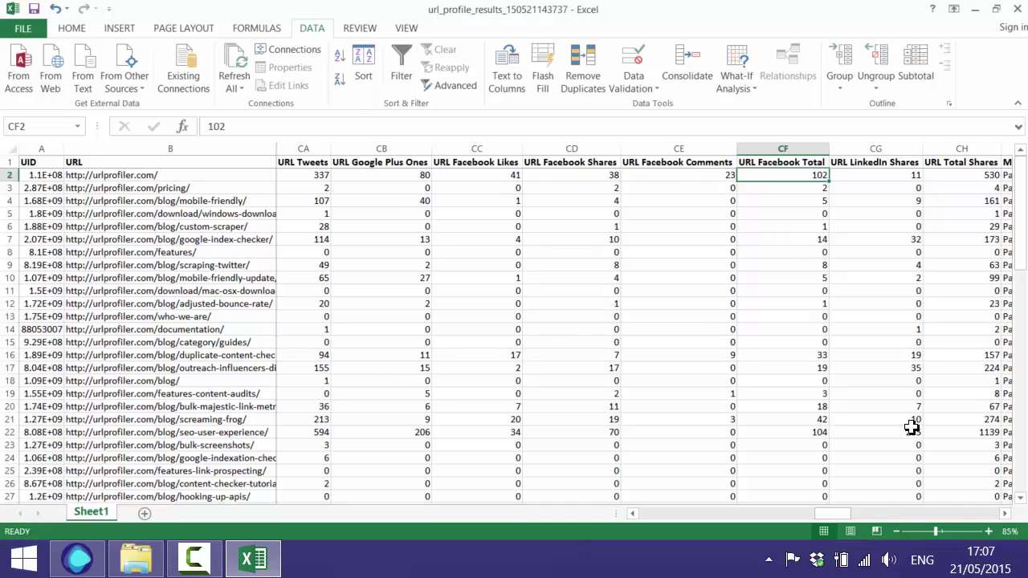
pyautogui.click(1005, 513)
pyautogui.click(1005, 513)
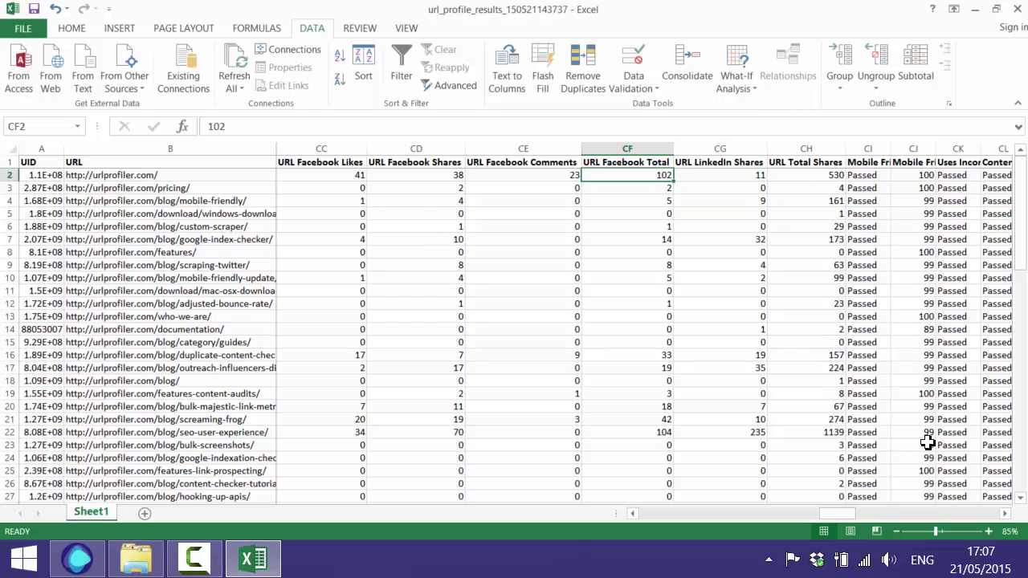
pyautogui.click(1004, 514)
pyautogui.click(1003, 514)
pyautogui.click(1004, 514)
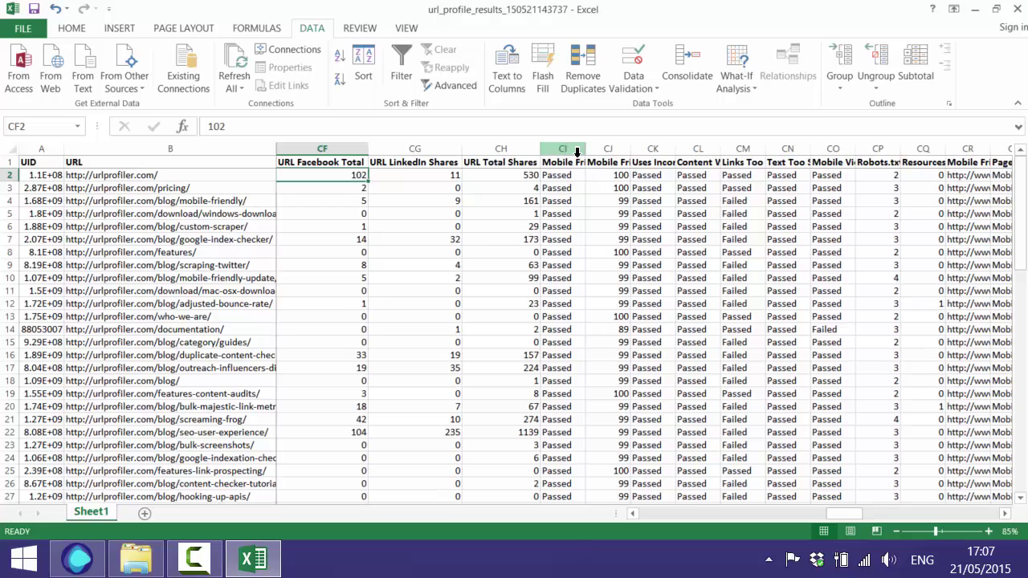
# - AutoFit mobile test columns CI–CO, Mobile Friendly through Mobile Viewport Not Set
pyautogui.click(1008, 514)
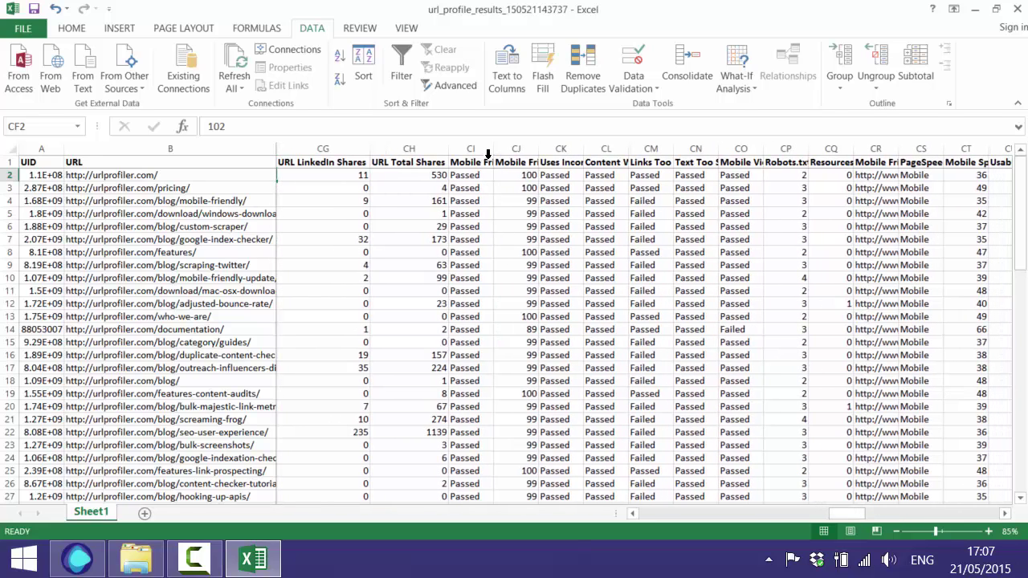
pyautogui.click(482, 149)
pyautogui.moveTo(606, 188); pyautogui.dragTo(740, 184)
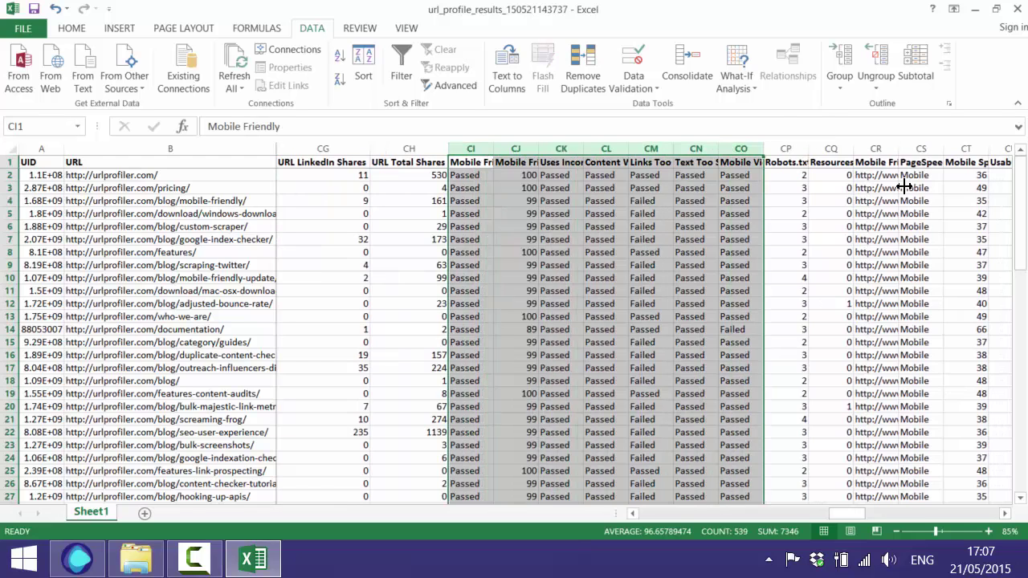
pyautogui.doubleClick(719, 150)
pyautogui.click(521, 178)
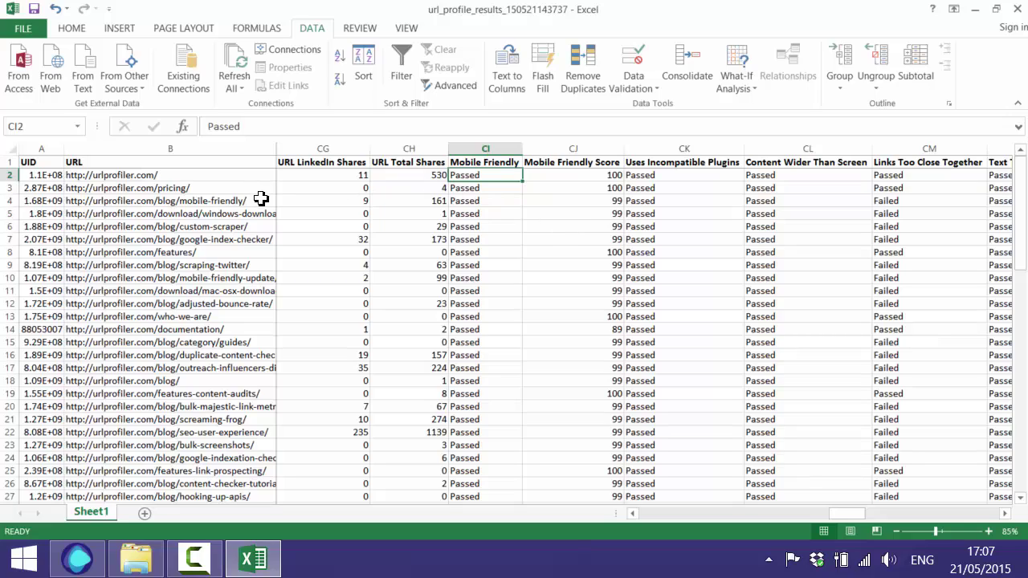
# - Review the results down to the Failed Mobile Friendly entry in row 72, then return to the top
pyautogui.moveTo(1022, 205); pyautogui.dragTo(1026, 446)
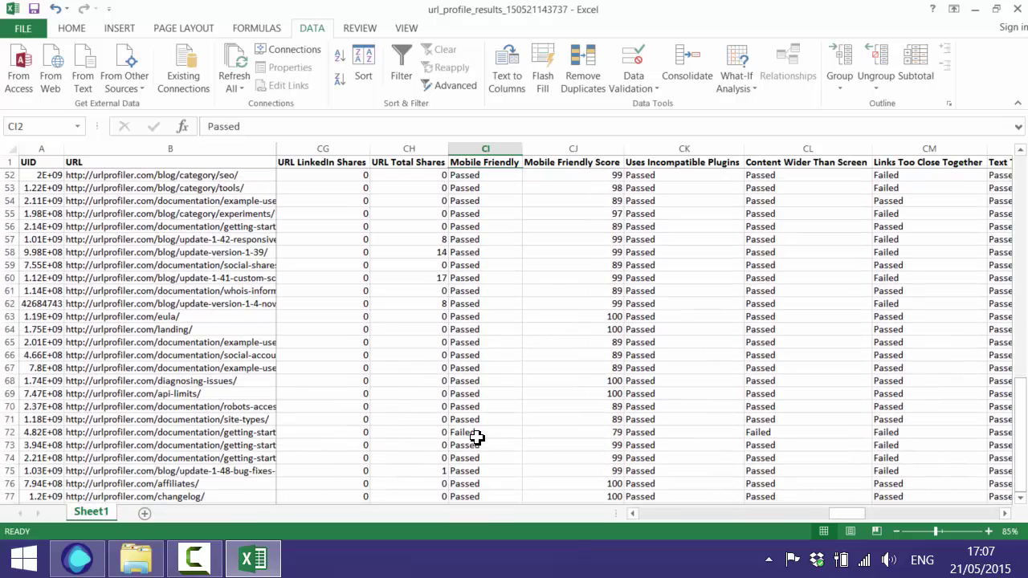
pyautogui.click(474, 434)
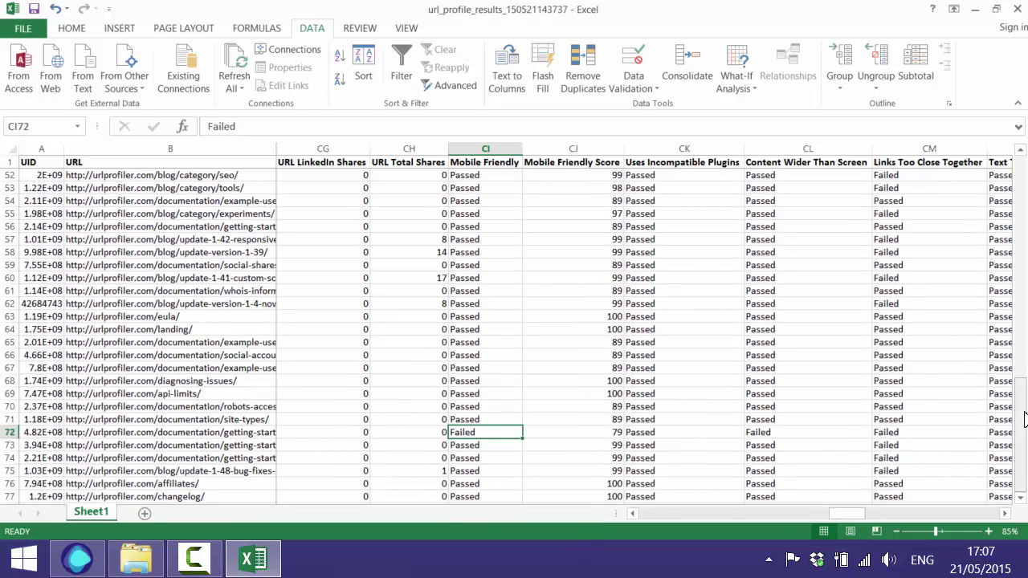
pyautogui.moveTo(1020, 406); pyautogui.dragTo(1020, 175)
pyautogui.click(496, 230)
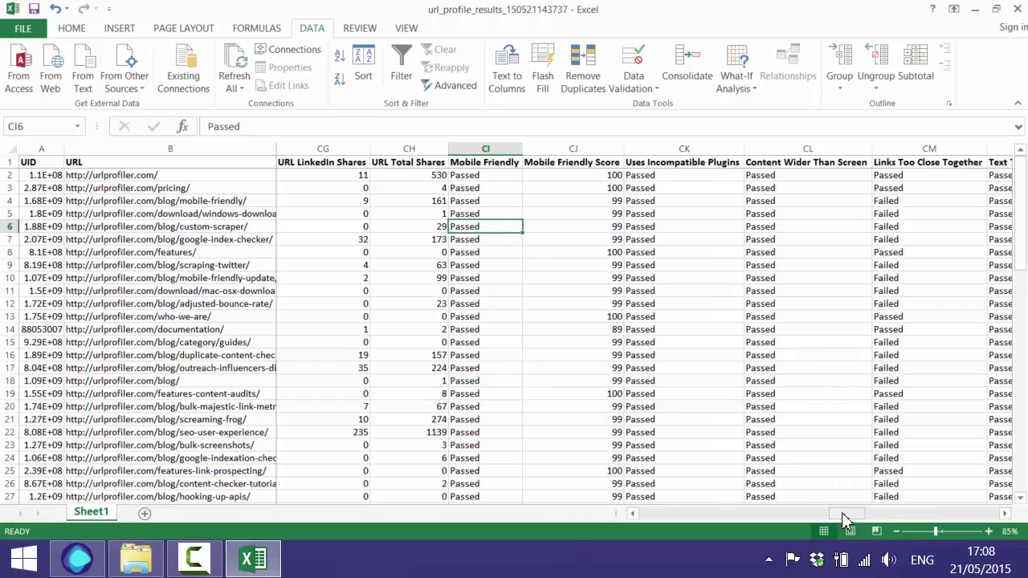
# - Scroll right past the remaining mobile tests to the PageSpeed columns
pyautogui.moveTo(845, 515); pyautogui.dragTo(860, 515)
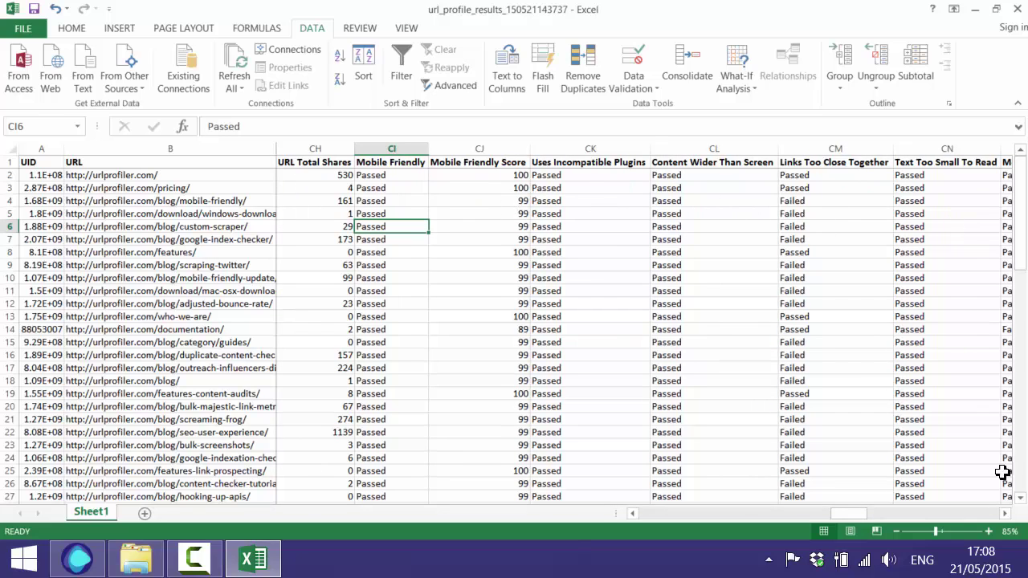
pyautogui.click(1005, 513)
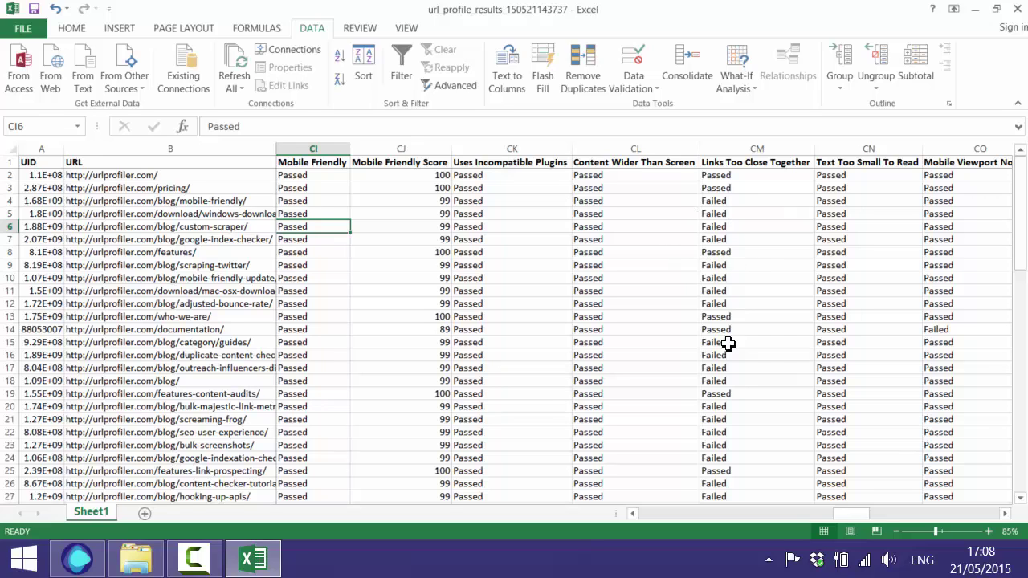
pyautogui.click(1005, 514)
pyautogui.click(1006, 513)
pyautogui.click(1006, 513)
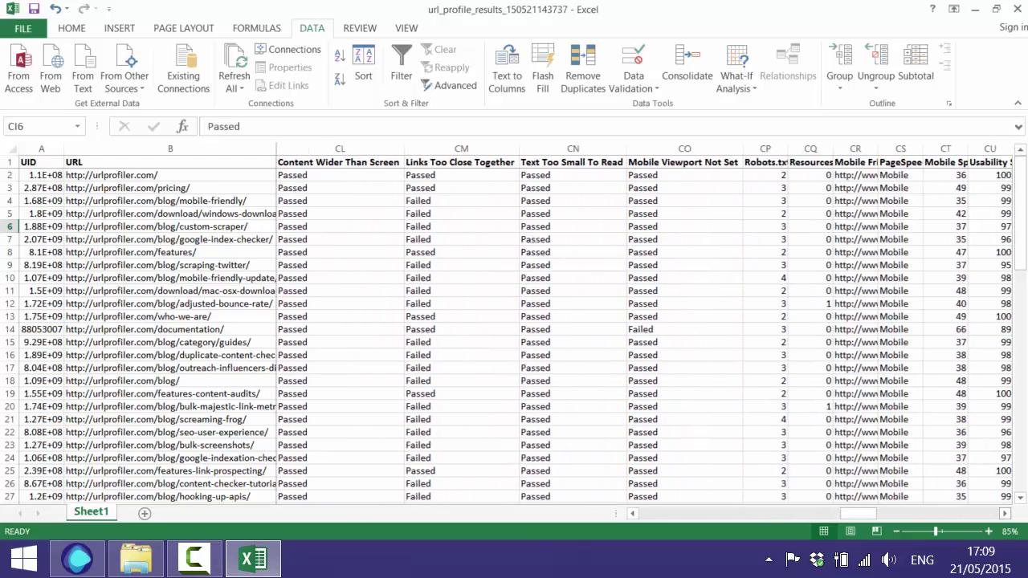
pyautogui.click(1006, 513)
pyautogui.click(1006, 513)
pyautogui.click(1006, 513)
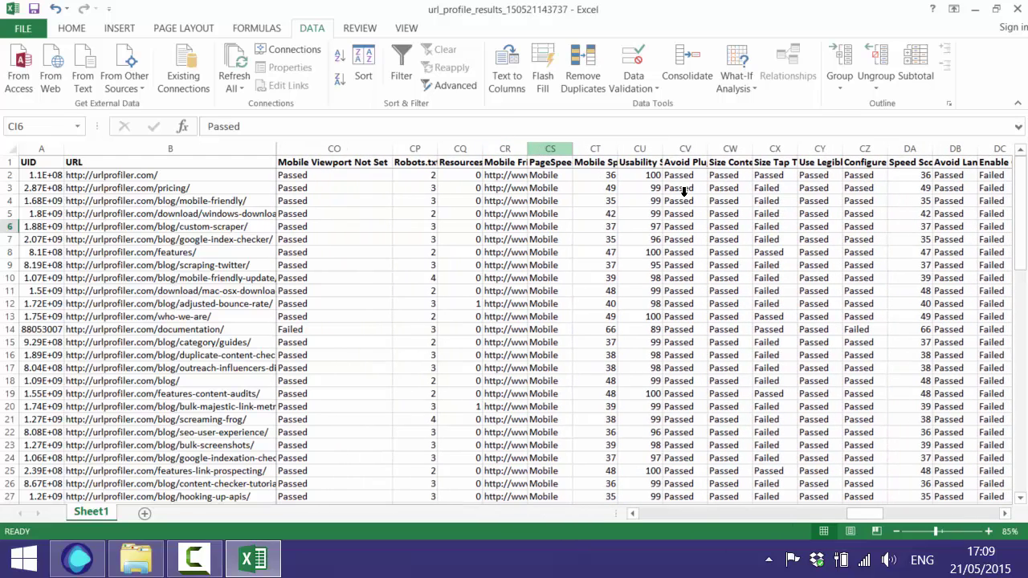
# - AutoFit the mobile PageSpeed columns CS–CZ
pyautogui.moveTo(550, 149); pyautogui.dragTo(868, 149)
pyautogui.doubleClick(843, 149)
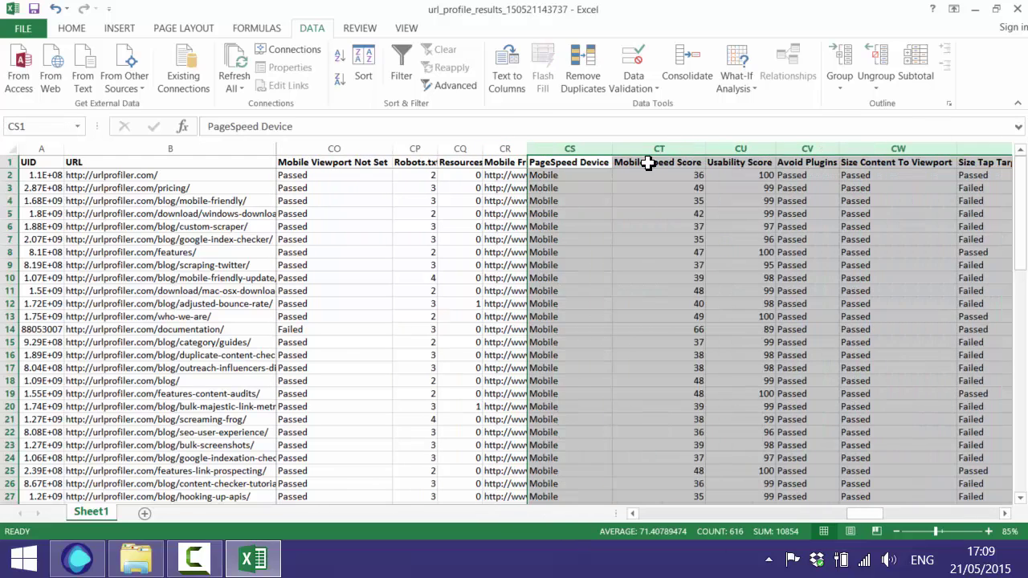
pyautogui.press('Down')
pyautogui.press('Down')
pyautogui.press('Down')
pyautogui.press('Down')
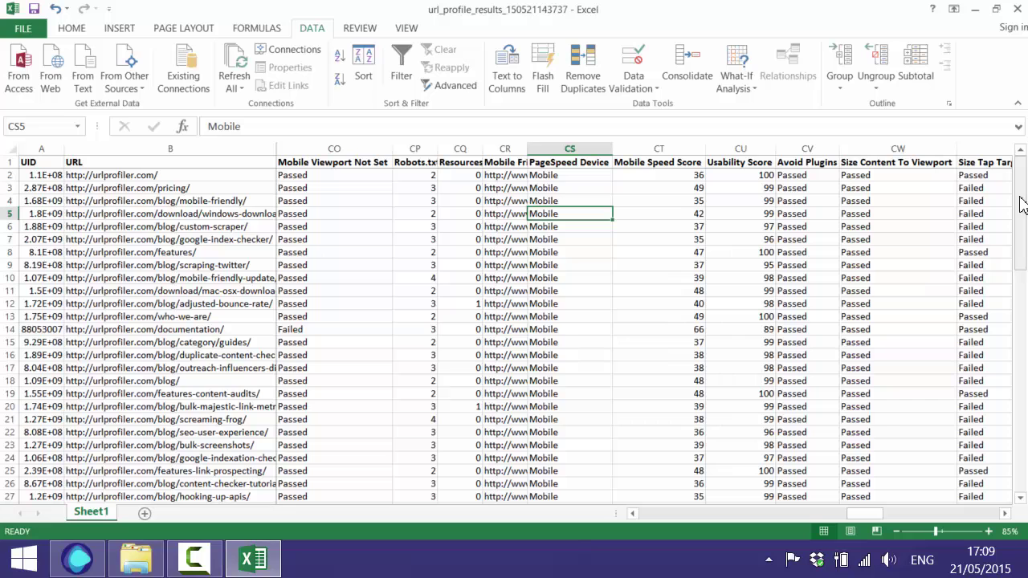
pyautogui.moveTo(868, 515); pyautogui.dragTo(860, 477)
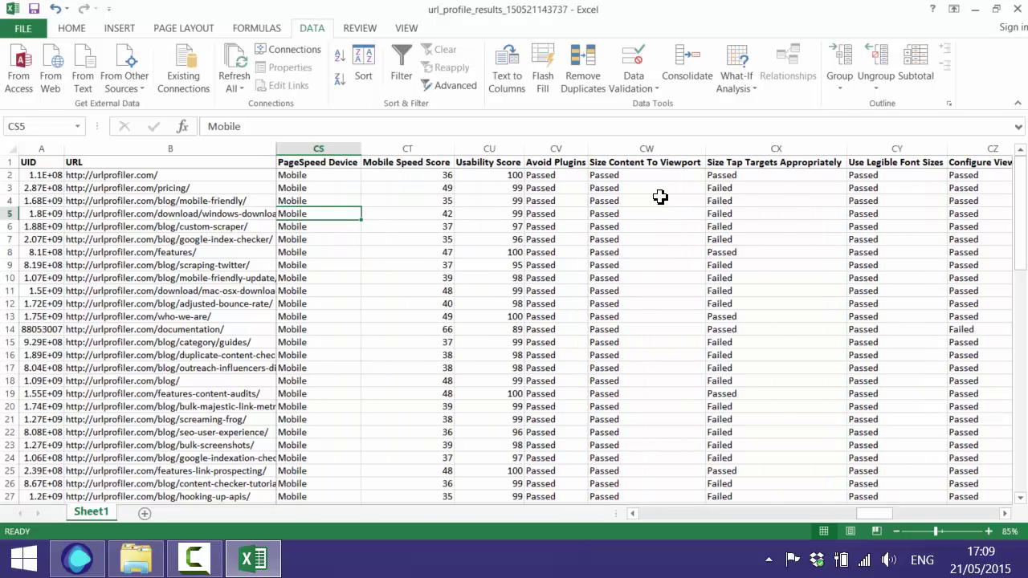
# - Widen the mobile Speed Score column DA so its header shows in full
pyautogui.click(1005, 514)
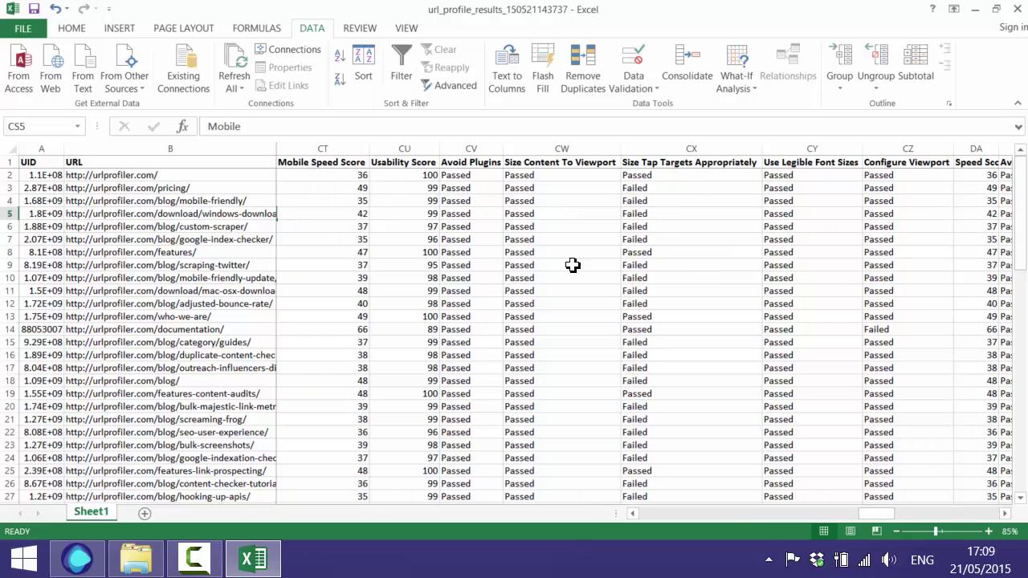
pyautogui.click(1005, 514)
pyautogui.click(1005, 514)
pyautogui.click(1005, 515)
pyautogui.click(1005, 515)
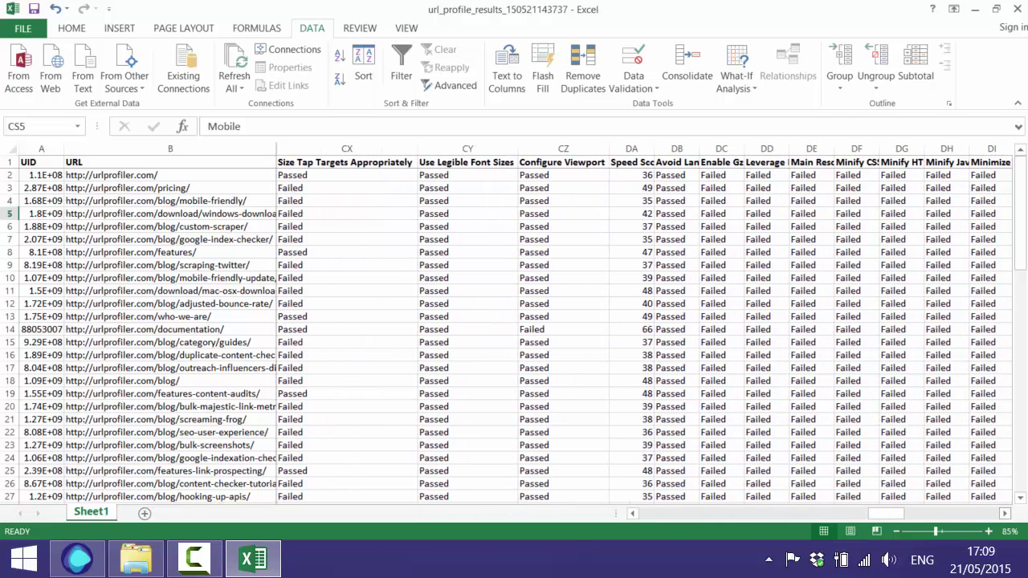
pyautogui.click(1005, 514)
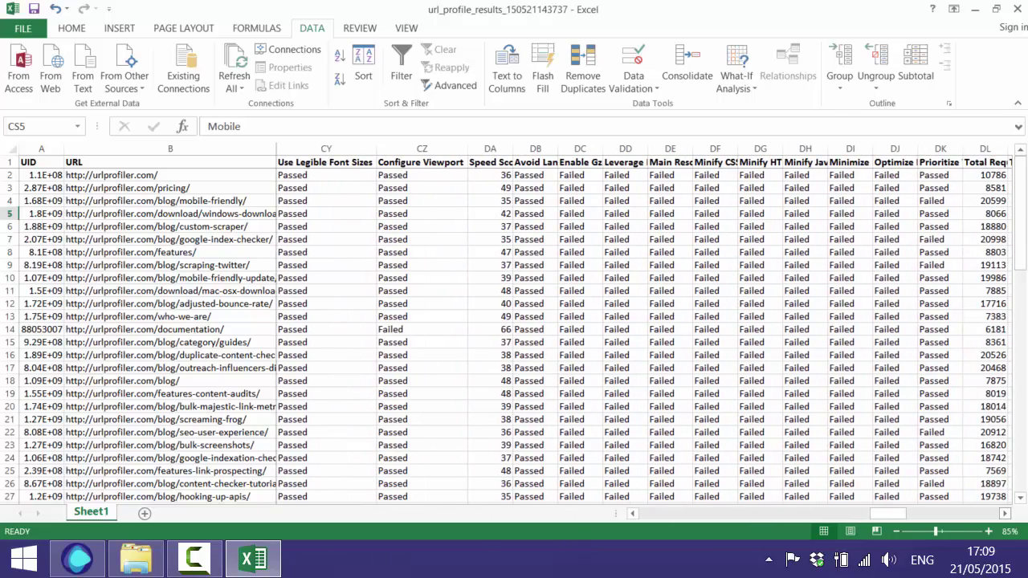
pyautogui.click(1005, 515)
pyautogui.click(1005, 514)
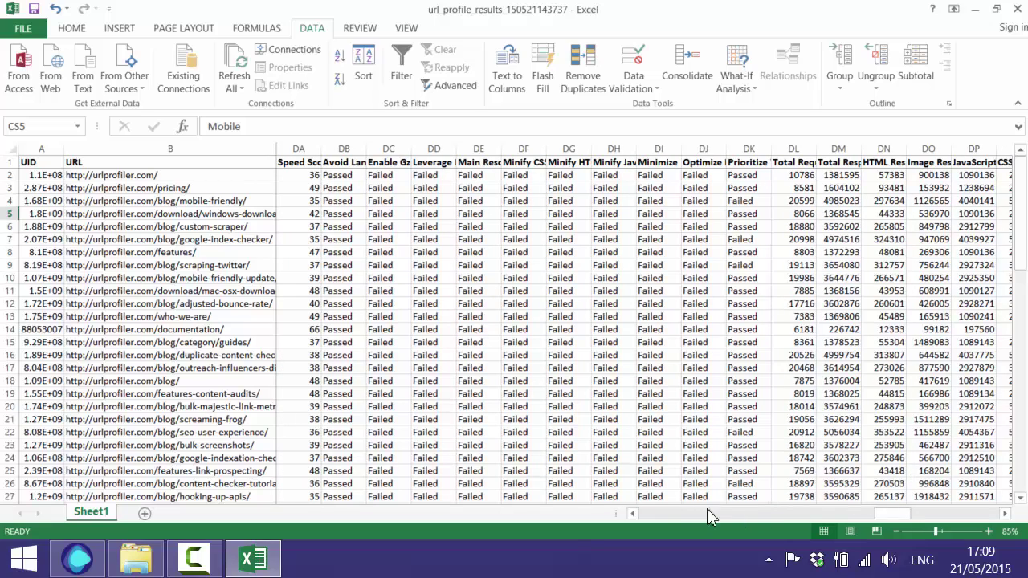
pyautogui.hscroll(-2, 611, 512)
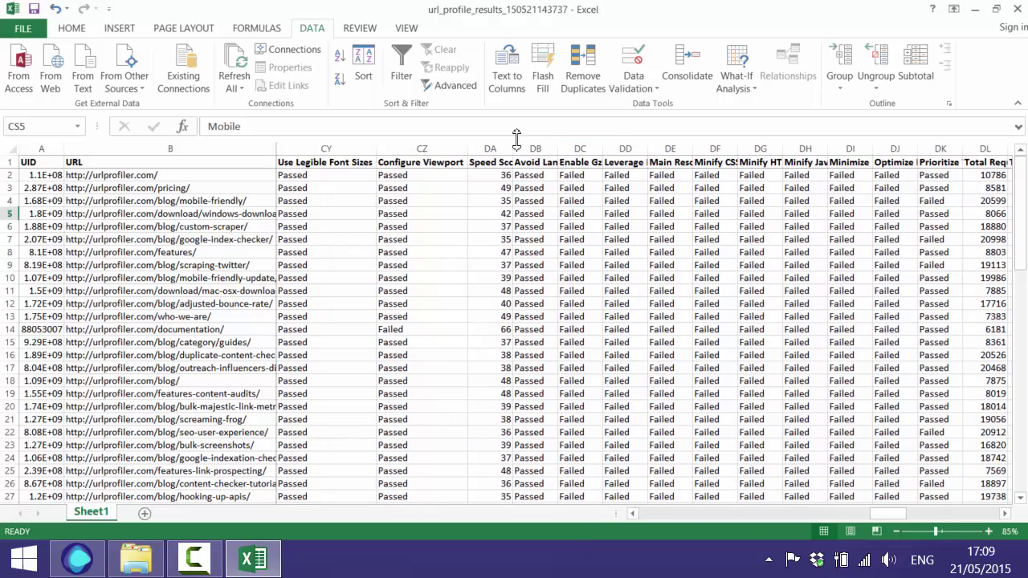
pyautogui.moveTo(513, 148); pyautogui.dragTo(527, 148)
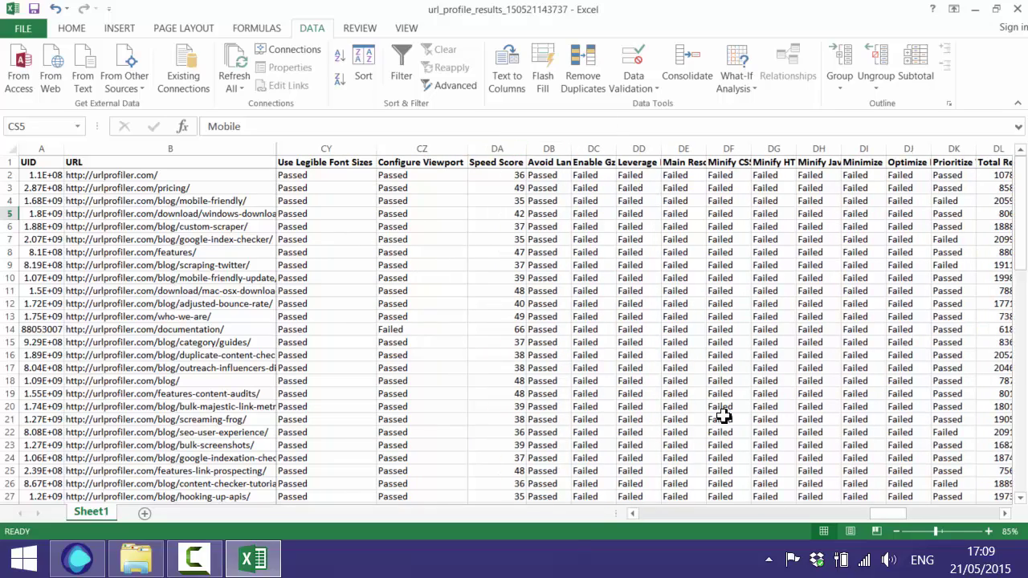
# - Scroll right to review the desktop PageSpeed scores of about 50–79
pyautogui.hscroll(2, 1006, 516)
pyautogui.hscroll(6, 1006, 516)
pyautogui.hscroll(6, 1005, 513)
pyautogui.hscroll(7, 1005, 513)
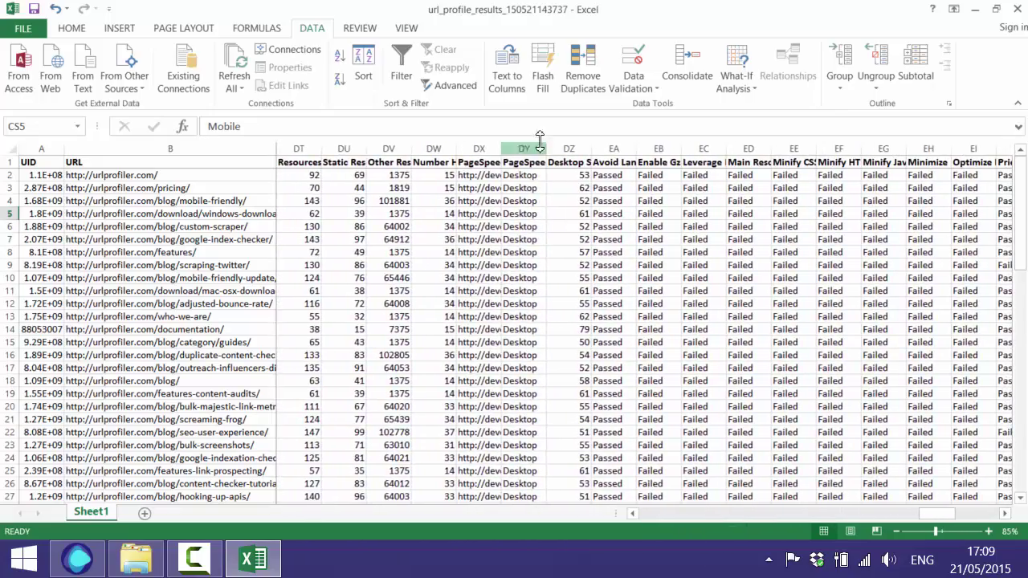
# - AutoFit column DY and the desktop check columns EA–EI, e.g. Avoid Landing Page Redirects
pyautogui.doubleClick(547, 149)
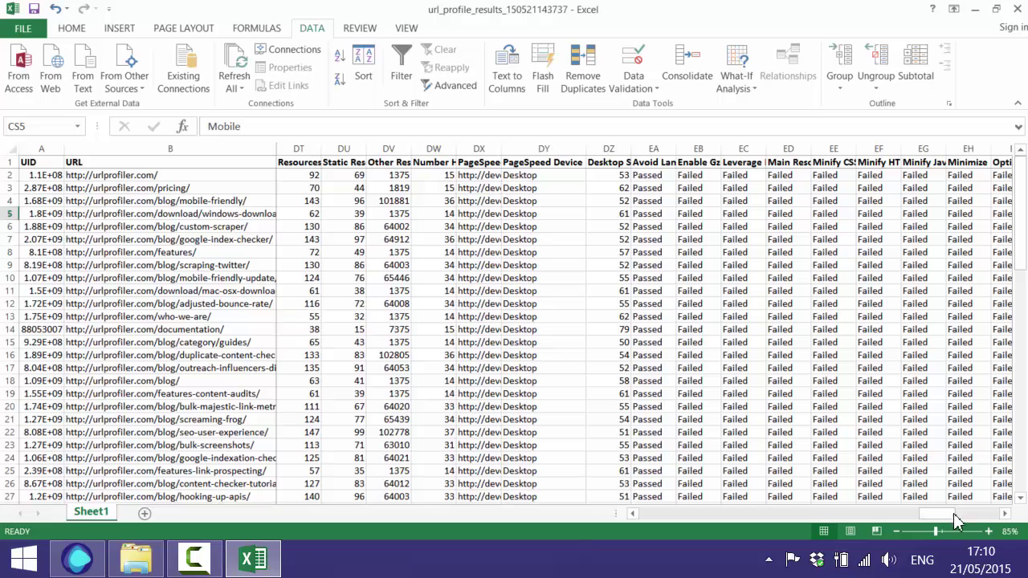
pyautogui.click(1005, 514)
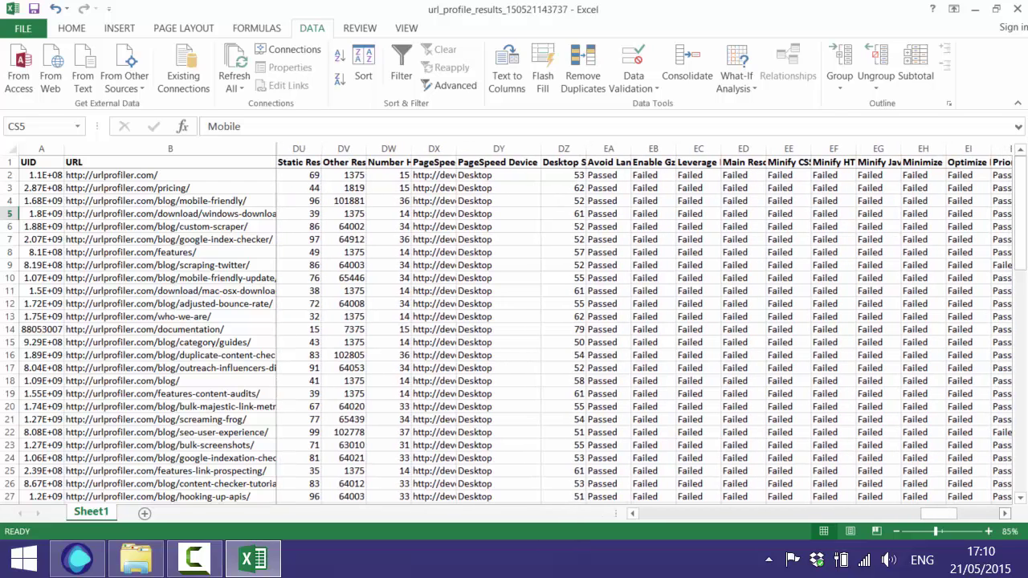
pyautogui.moveTo(608, 149); pyautogui.dragTo(949, 148)
pyautogui.doubleClick(947, 149)
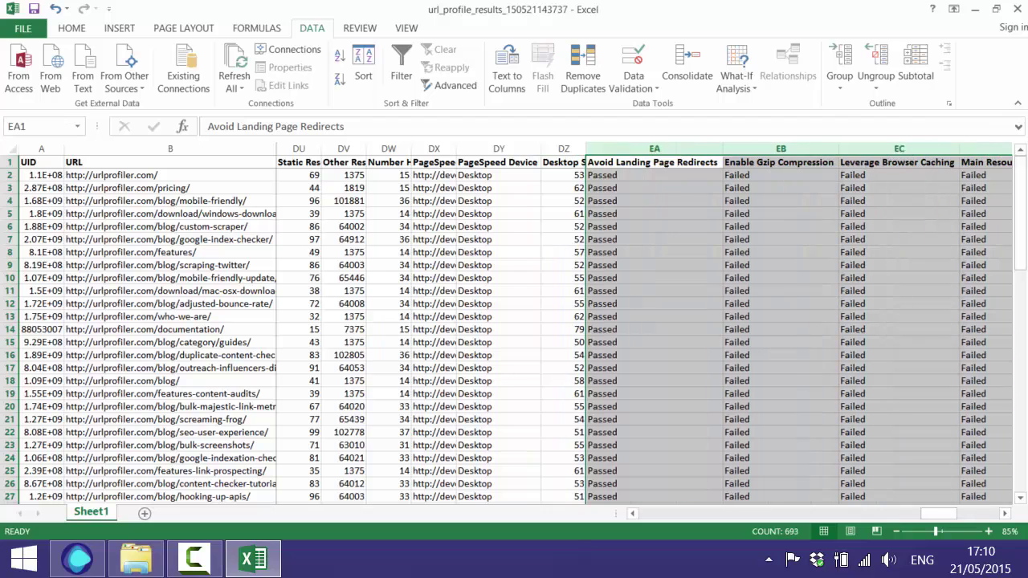
pyautogui.click(1005, 513)
pyautogui.click(1005, 514)
pyautogui.click(1005, 513)
pyautogui.click(1005, 513)
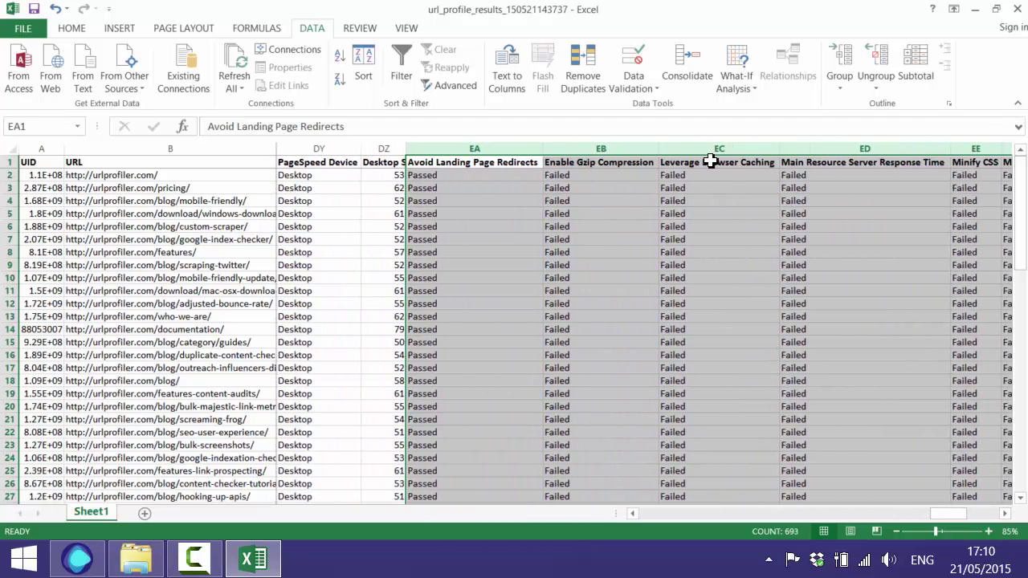
pyautogui.click(846, 202)
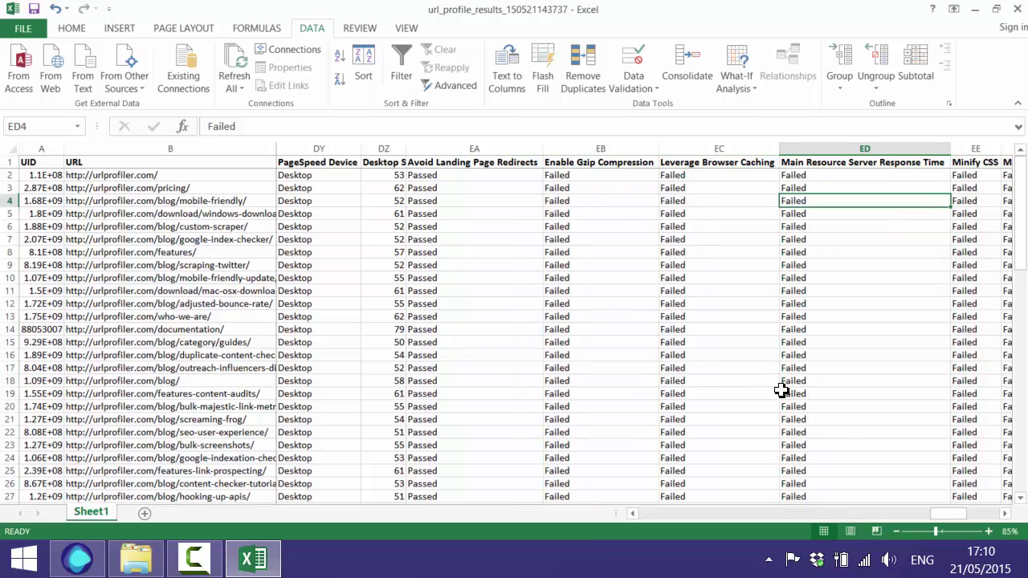
# - Scroll right through the desktop rule results to the columns up to FE
pyautogui.click(1005, 514)
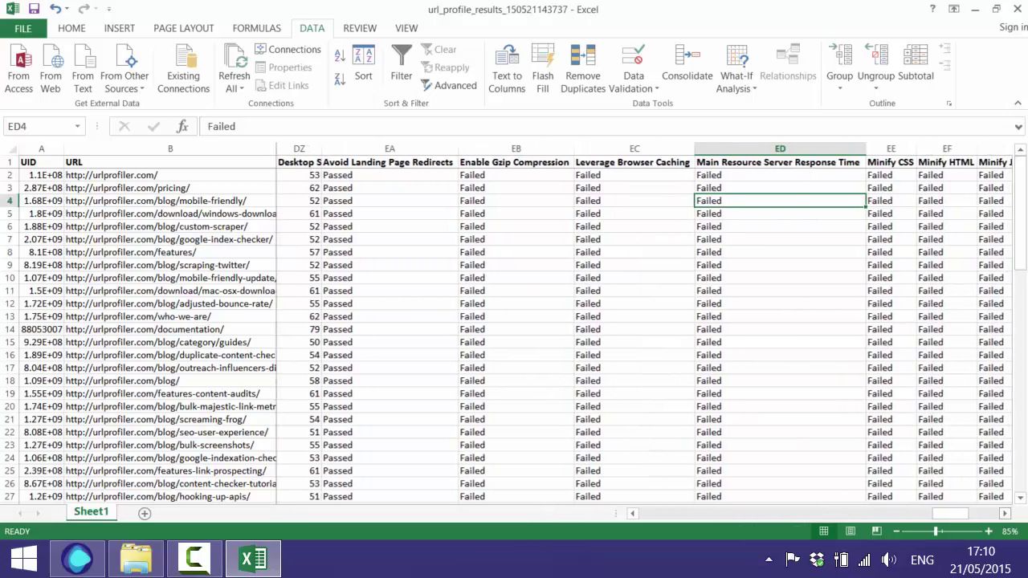
pyautogui.click(1005, 513)
pyautogui.click(1005, 513)
pyautogui.click(1005, 514)
pyautogui.click(1005, 513)
pyautogui.click(1005, 514)
pyautogui.click(1005, 513)
pyautogui.click(1006, 514)
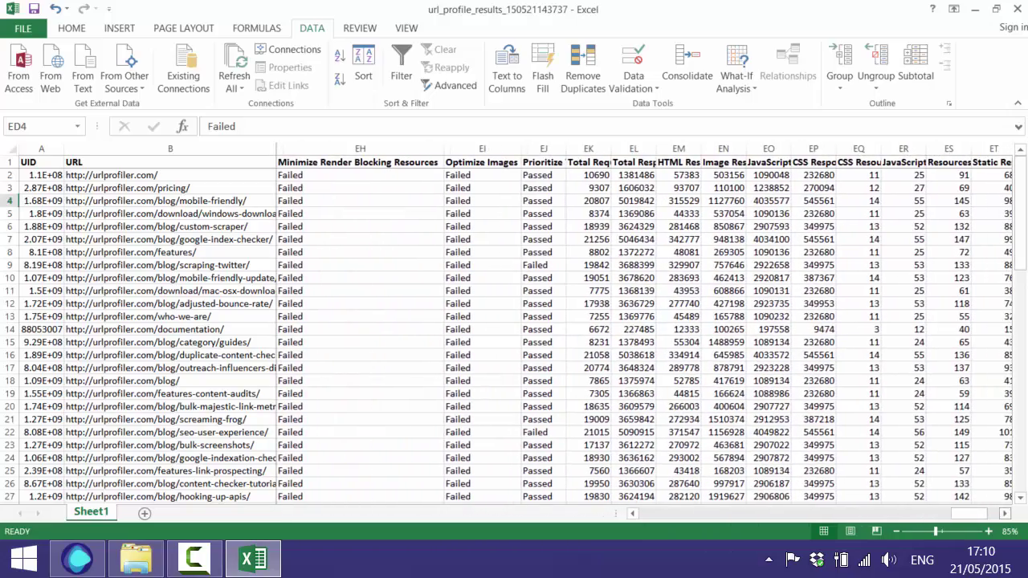
pyautogui.click(1005, 514)
pyautogui.click(1005, 514)
pyautogui.click(1005, 513)
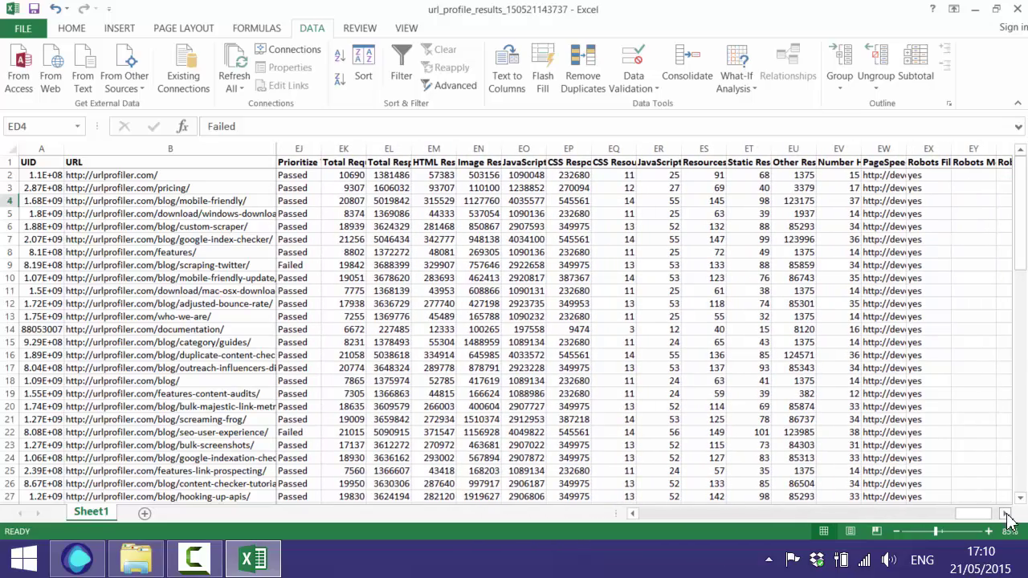
pyautogui.click(1005, 514)
pyautogui.click(1005, 514)
pyautogui.click(1005, 513)
pyautogui.click(1005, 513)
# - AutoFit the robots and canonical columns EY–FC to their contents
pyautogui.click(1006, 514)
pyautogui.click(1005, 513)
pyautogui.click(1005, 513)
pyautogui.click(1005, 513)
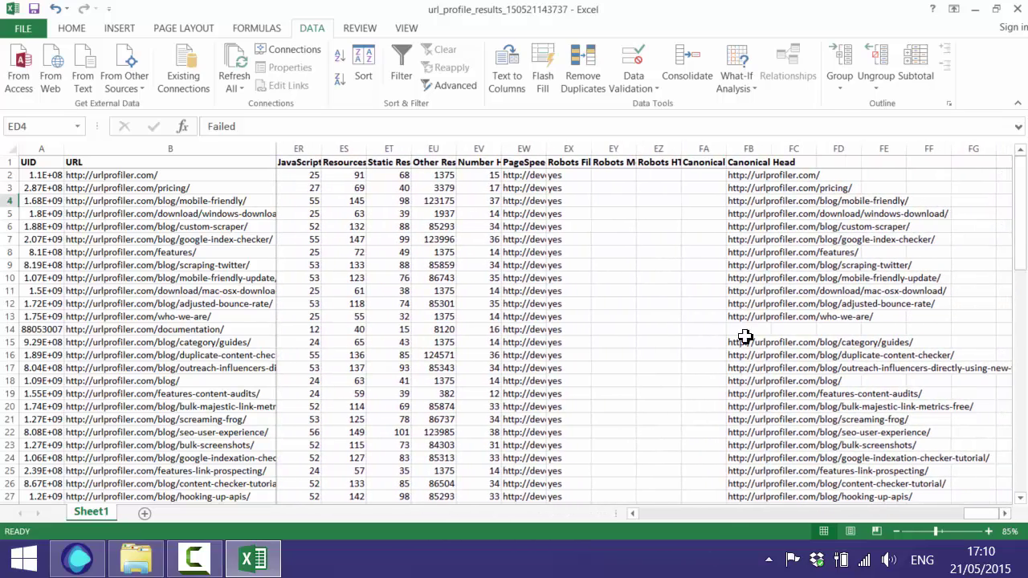
pyautogui.moveTo(608, 149); pyautogui.dragTo(794, 151)
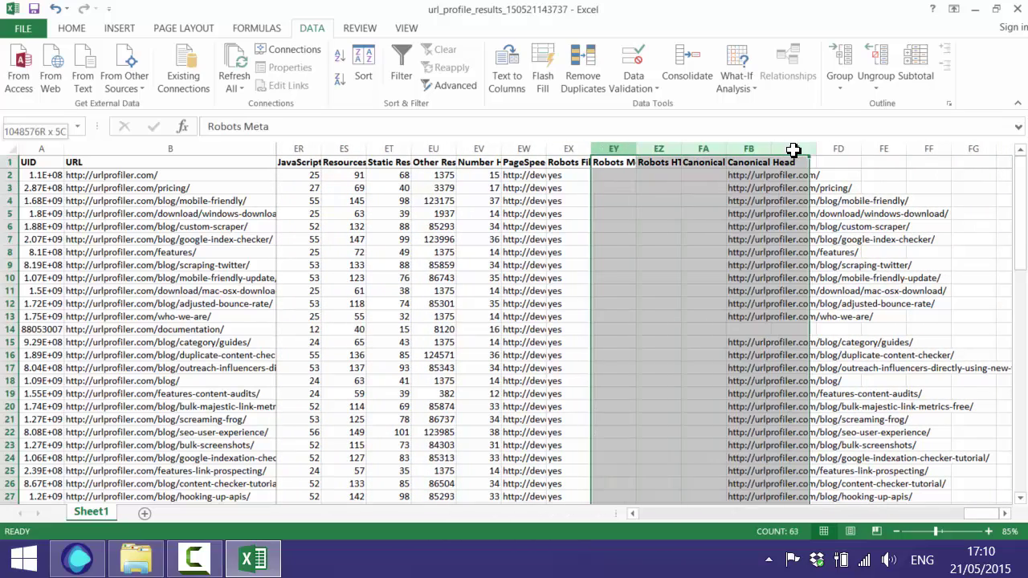
pyautogui.doubleClick(816, 150)
pyautogui.click(721, 200)
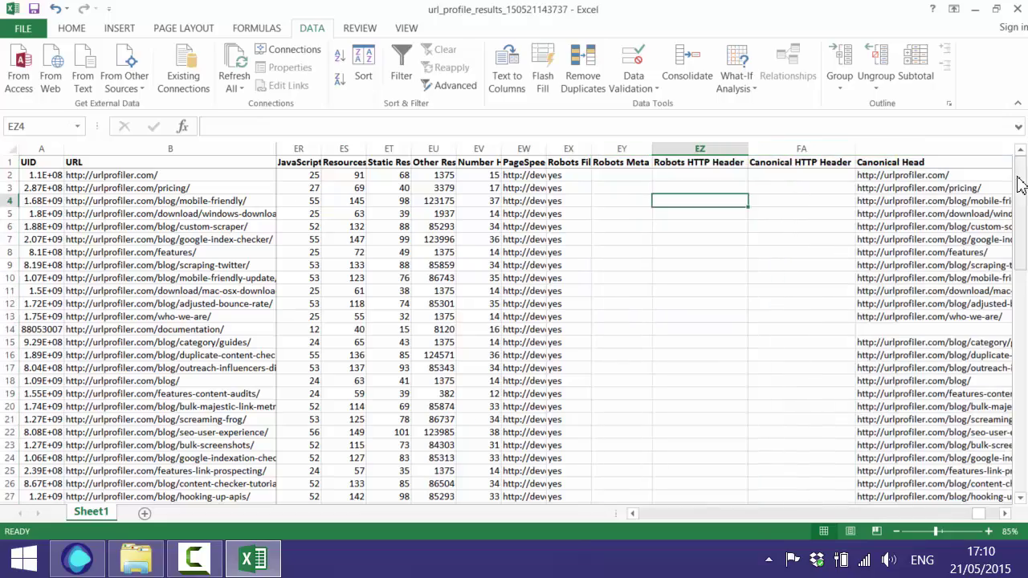
pyautogui.moveTo(1021, 189); pyautogui.dragTo(1000, 145)
pyautogui.click(612, 177)
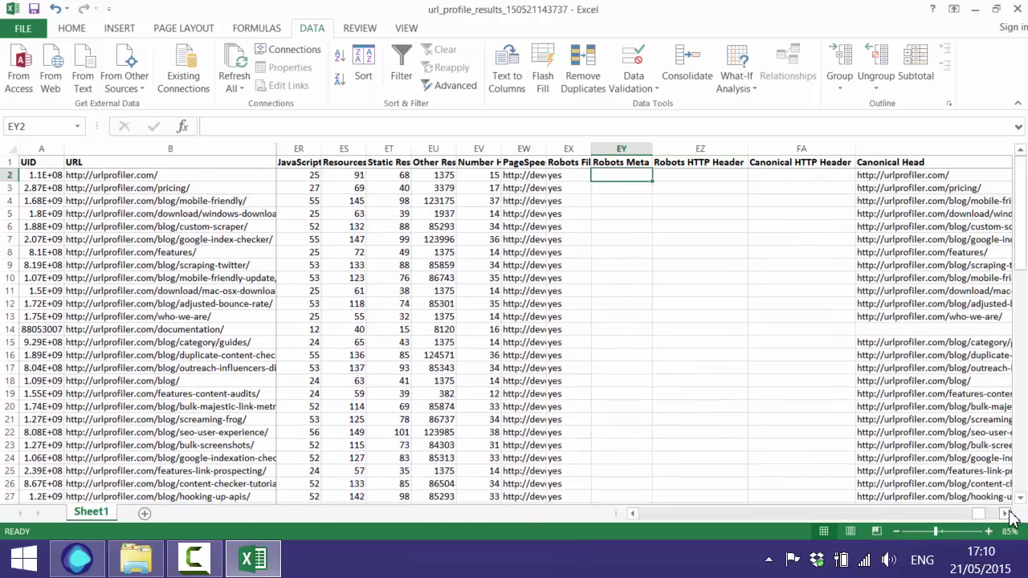
# - Scroll back toward column C and return to URL Profiler's finished-profile dialog
pyautogui.hscroll(1, 643, 321)
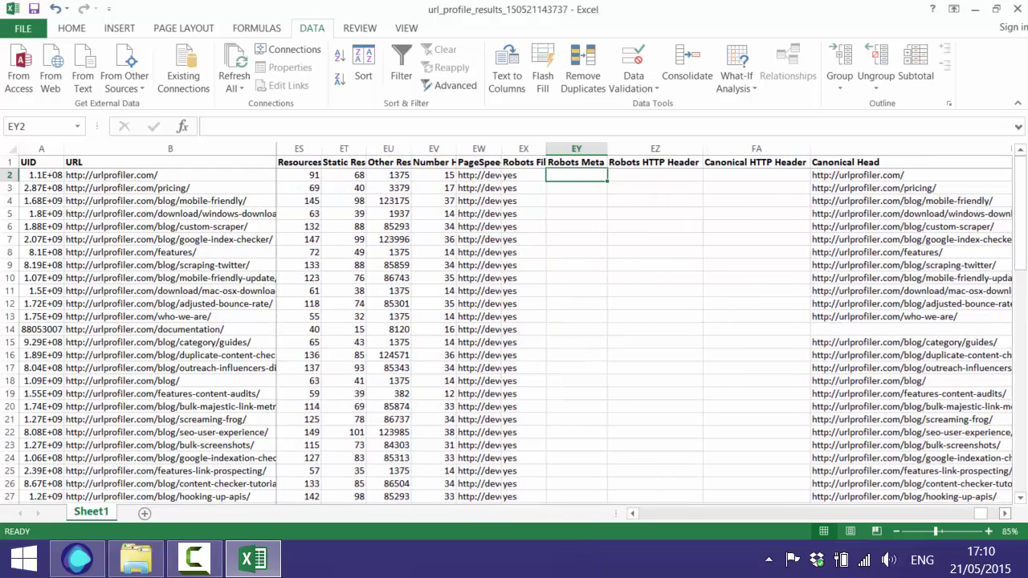
pyautogui.click(1005, 513)
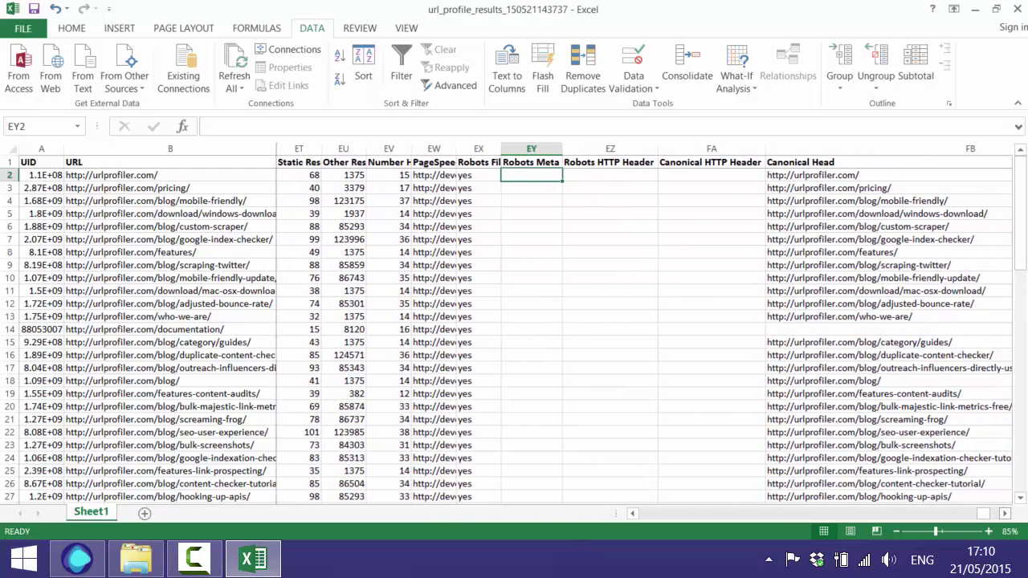
pyautogui.moveTo(1019, 206)
pyautogui.mouseDown()
pyautogui.moveTo(1018, 448)
pyautogui.moveTo(1020, 190)
pyautogui.mouseUp()
pyautogui.moveTo(986, 515); pyautogui.dragTo(619, 512)
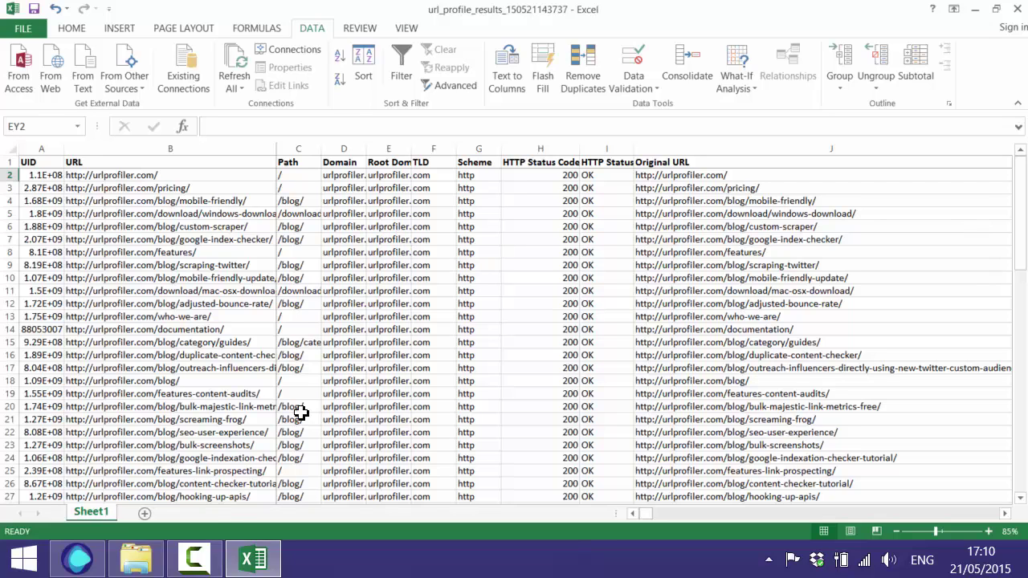
pyautogui.click(95, 556)
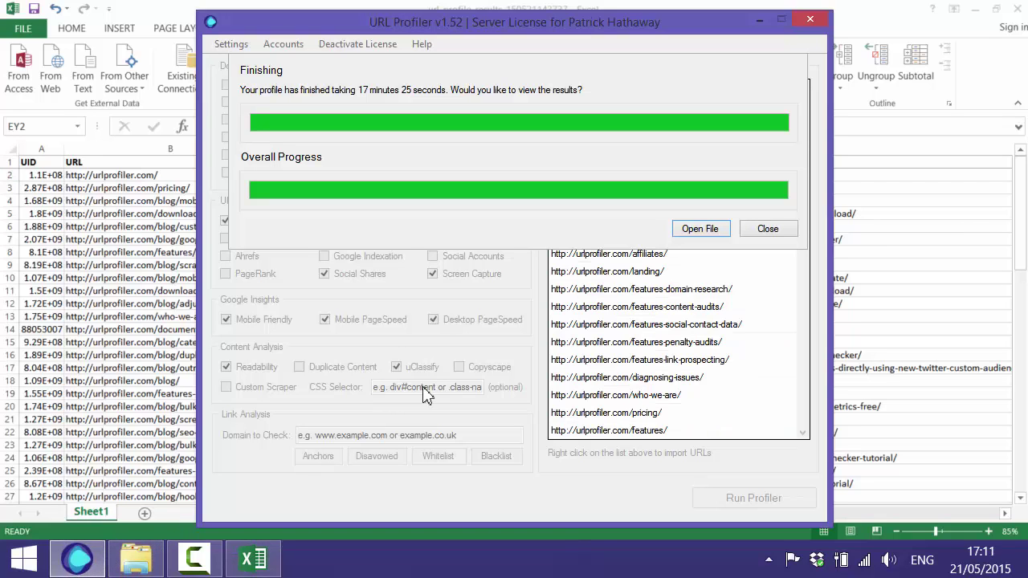